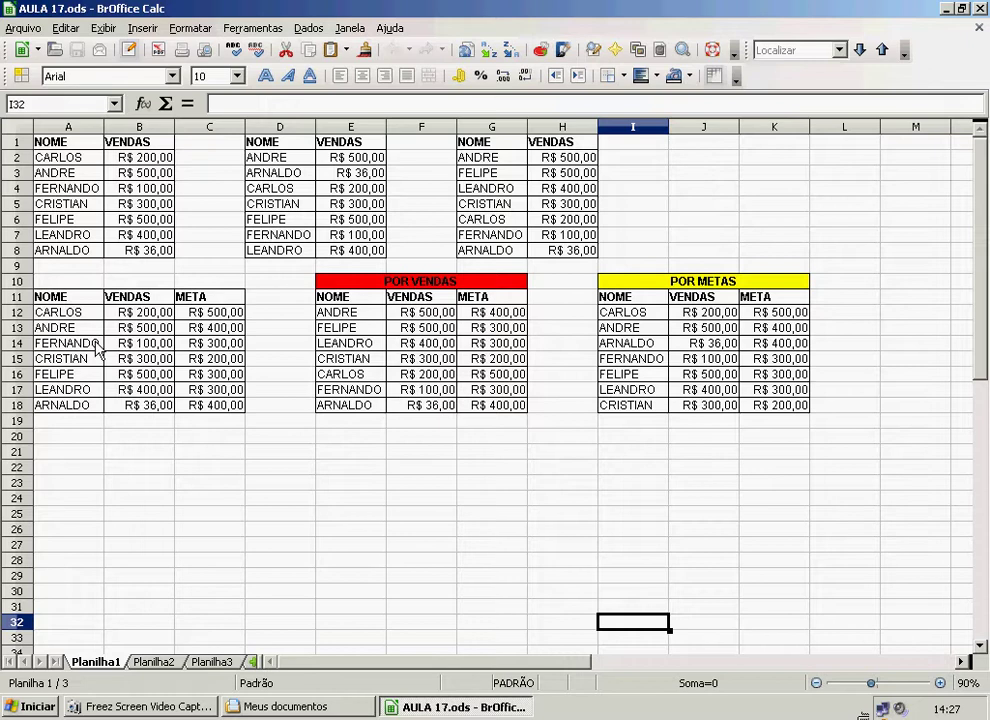
Compare one salesperson's row across the unsorted and sorted tables, and examine the source ranges A1:B8 and A11:C18
drag(65, 158, 148, 165)
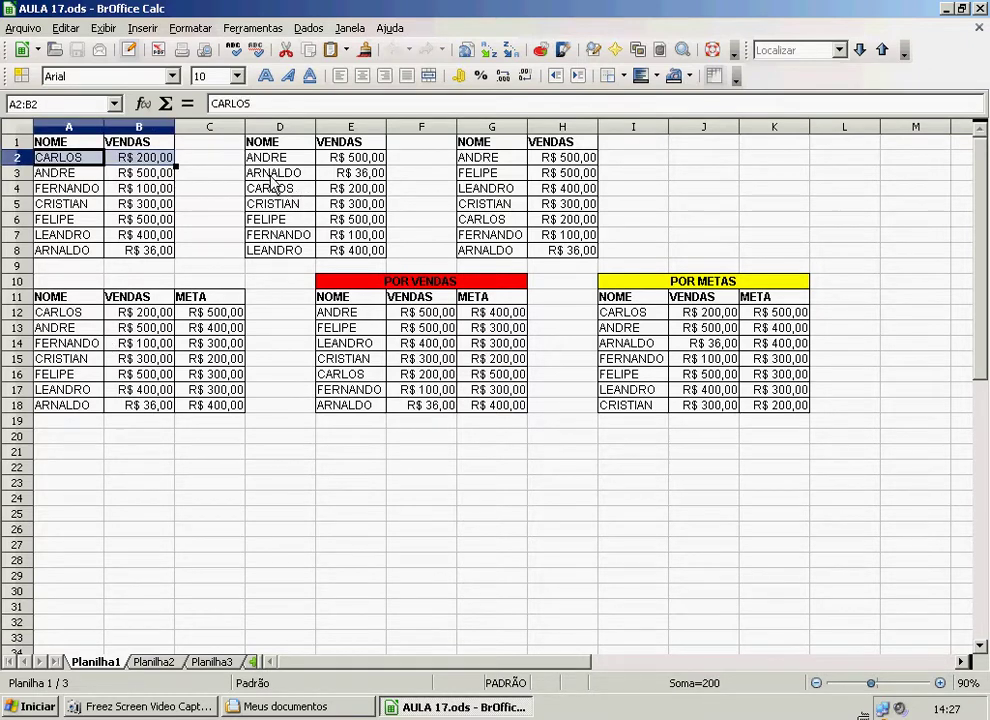
drag(278, 190, 385, 200)
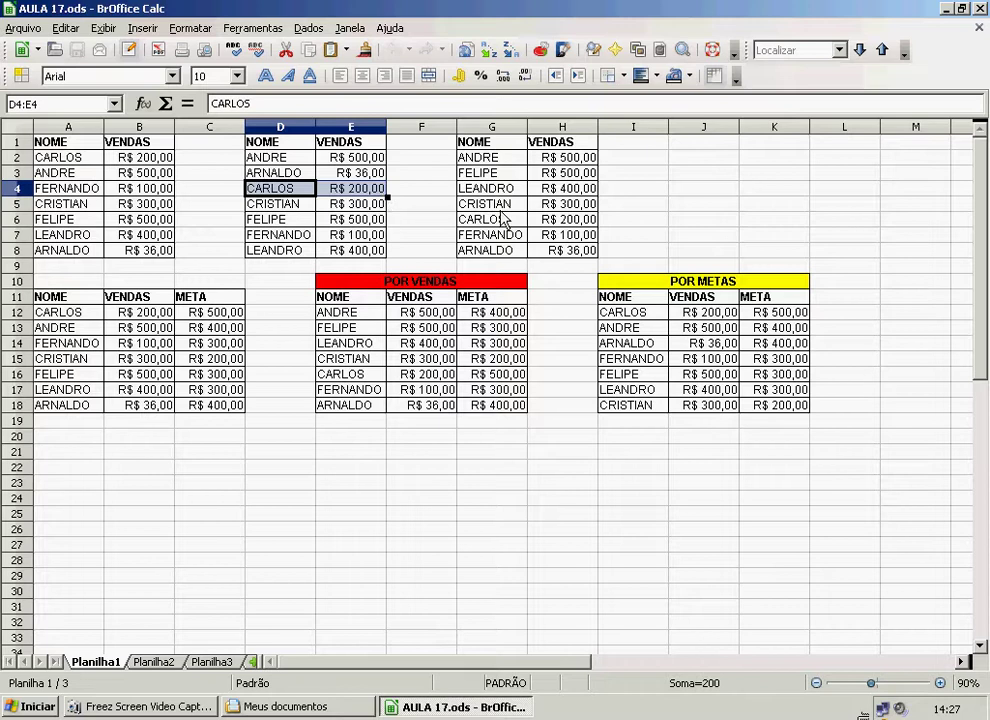
drag(485, 221, 562, 222)
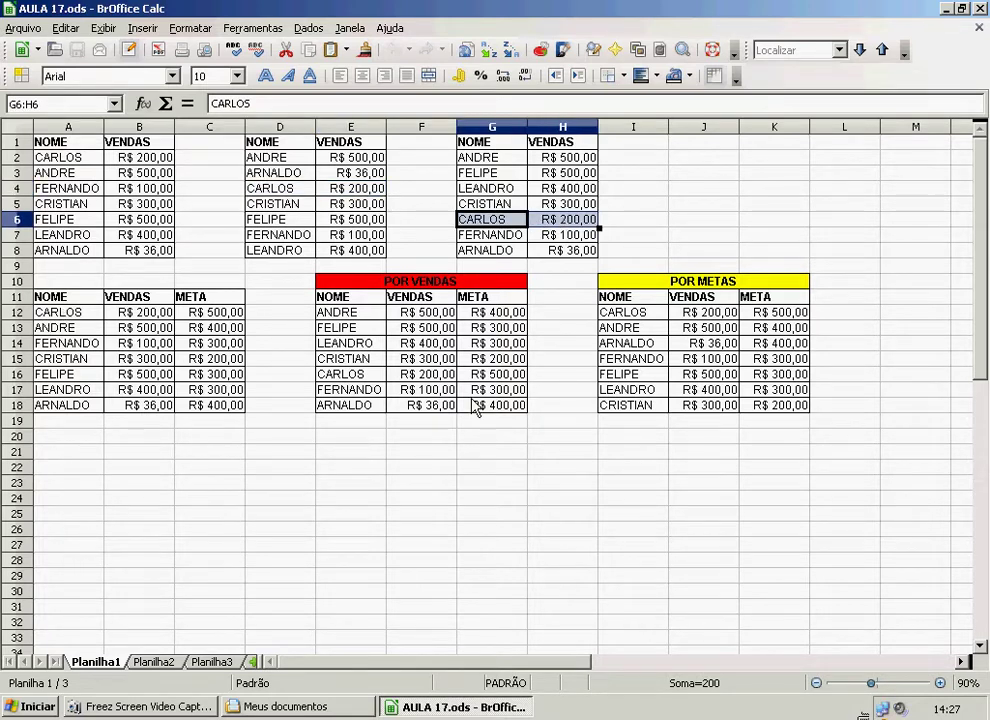
drag(372, 378, 420, 380)
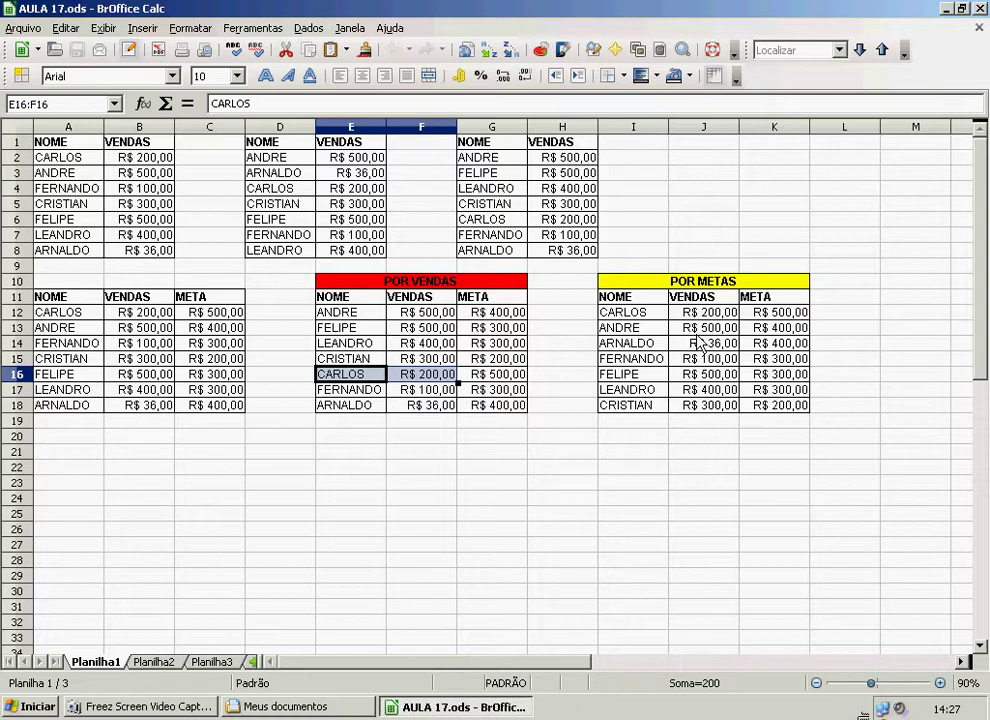
drag(636, 316, 703, 318)
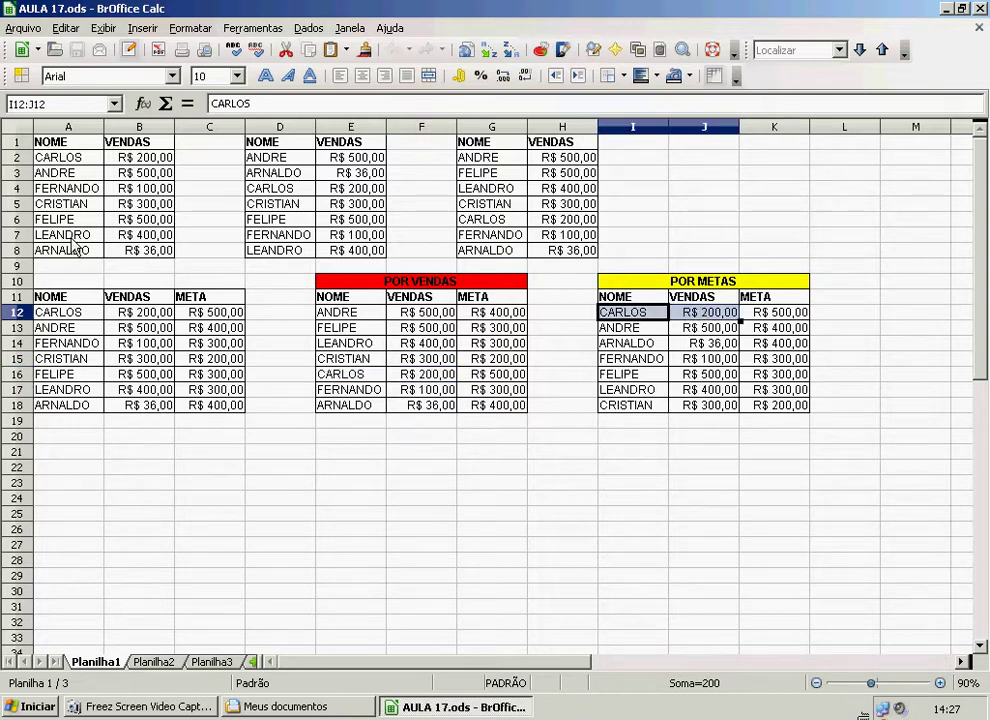
drag(58, 146, 135, 260)
click(85, 405)
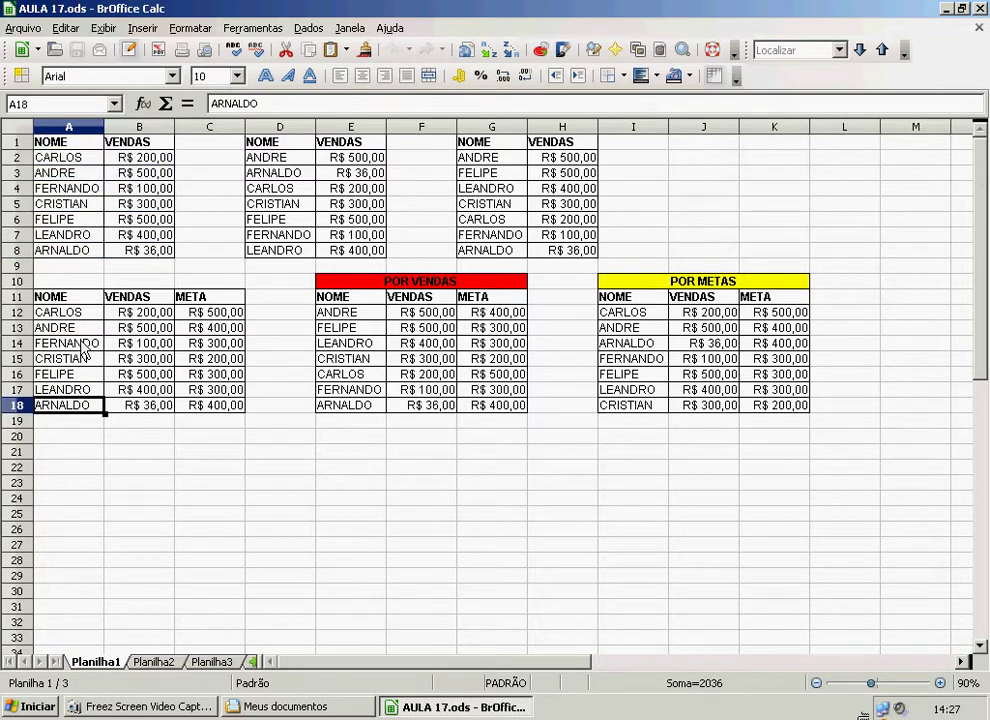
drag(62, 297, 195, 405)
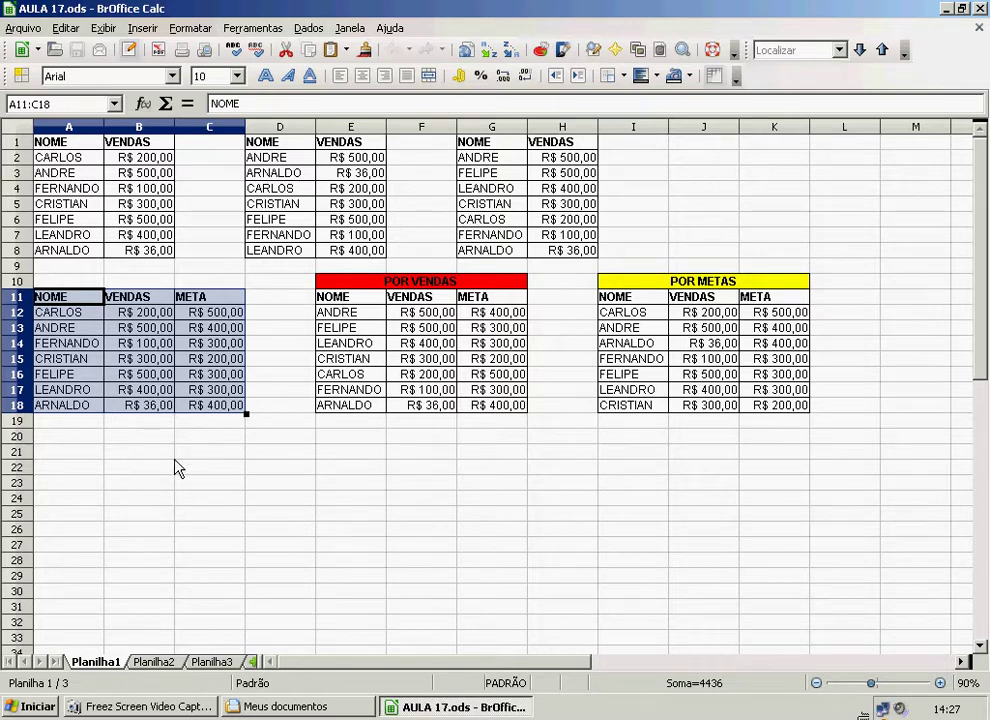
click(83, 443)
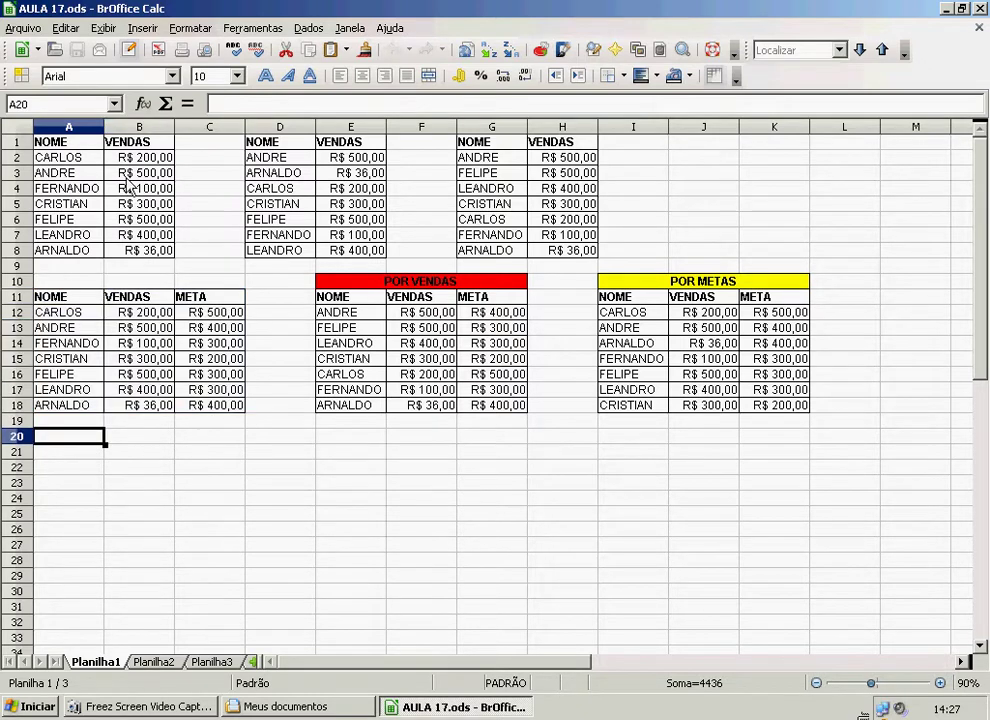
Copy the NOME and VENDAS table in A1:B8 and paste it starting at cell A20
drag(70, 143, 154, 257)
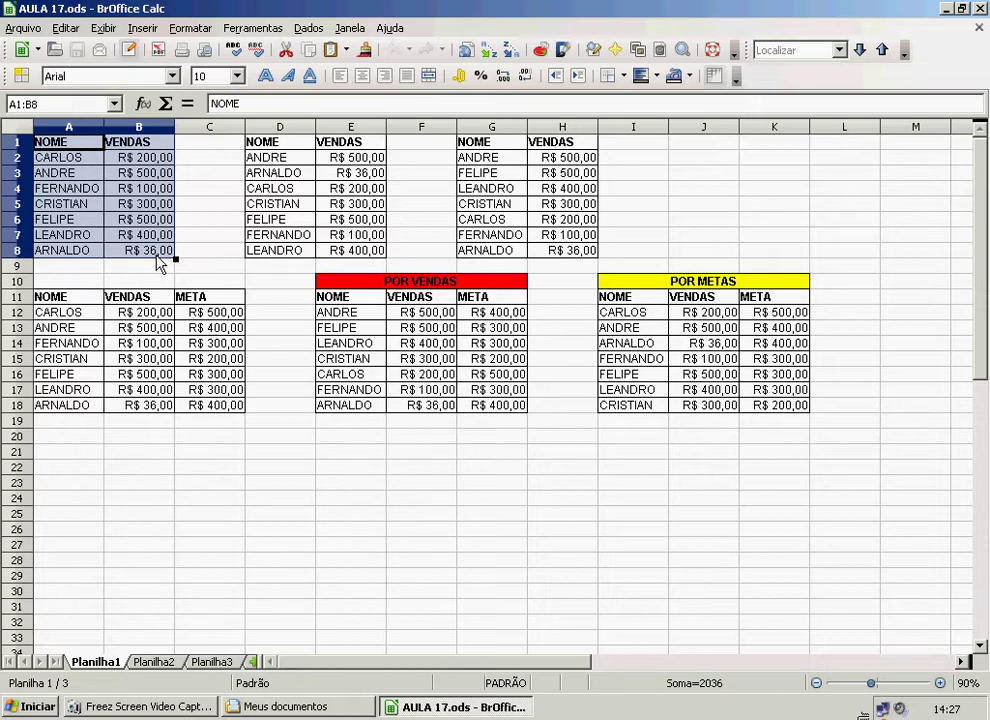
right_click(152, 258)
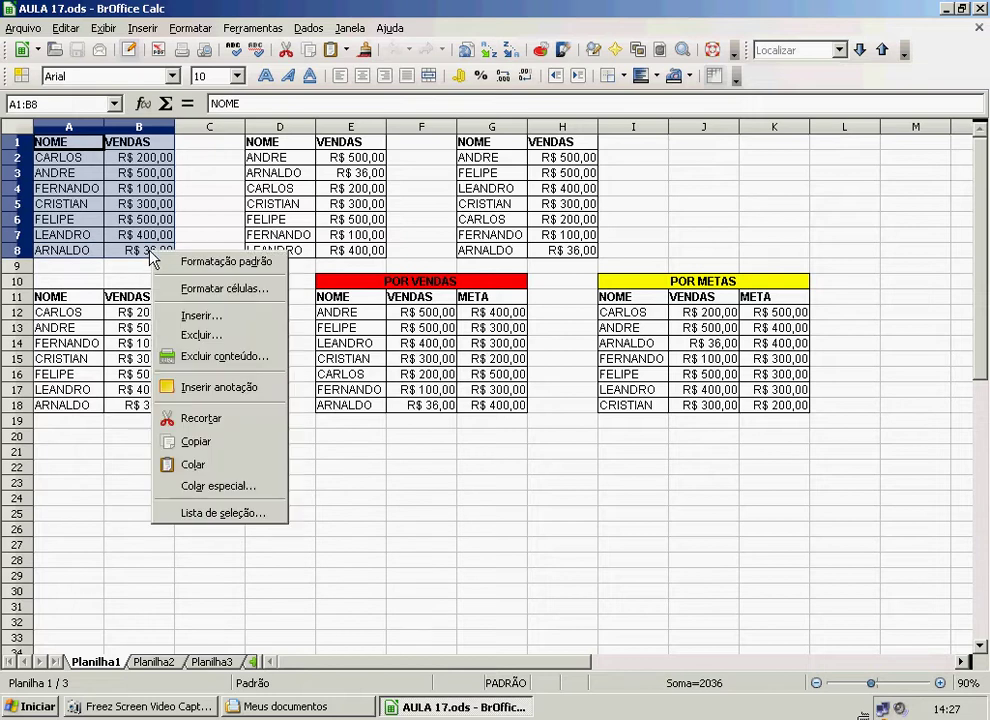
click(195, 441)
click(66, 443)
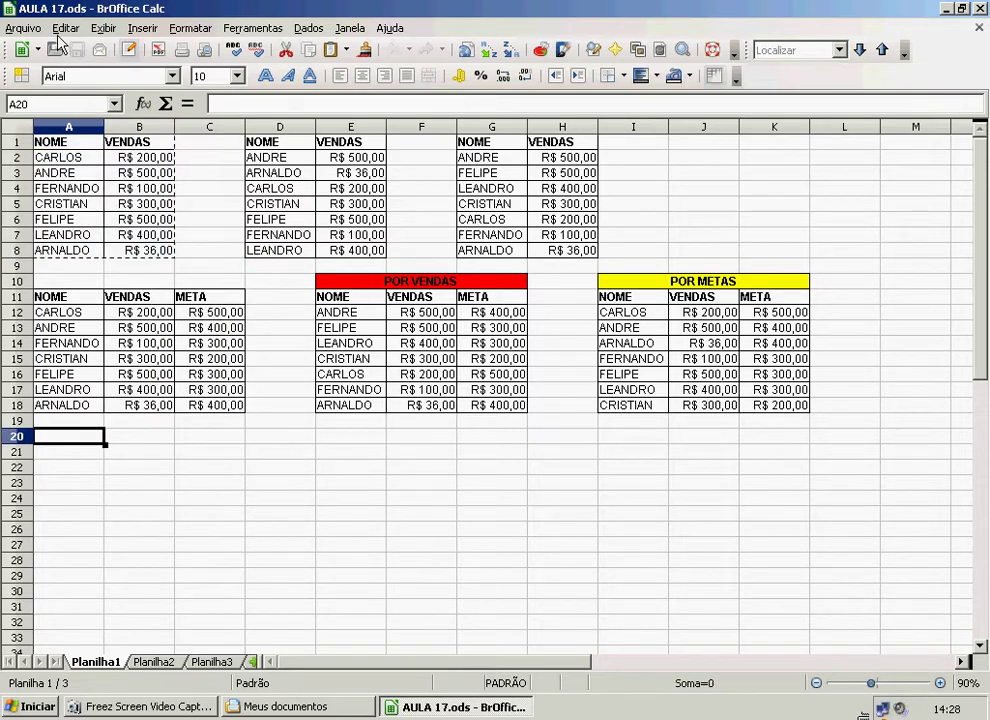
right_click(74, 441)
click(114, 376)
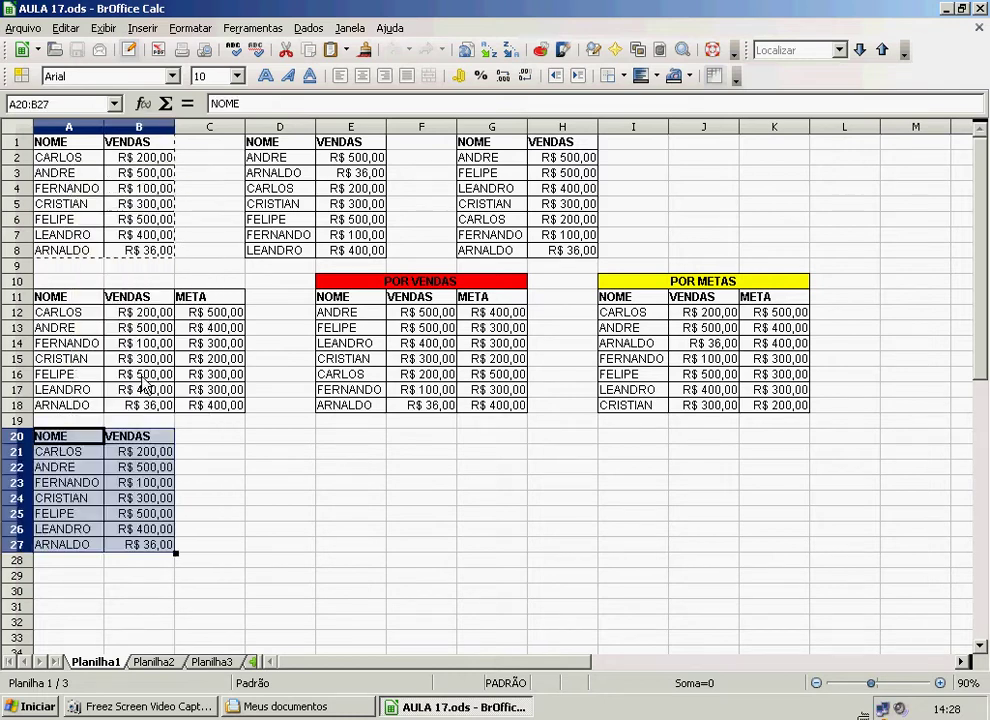
click(268, 560)
Copy the NOME, VENDAS and META table in A11:C18 and paste it starting at cell A29
drag(60, 297, 226, 414)
click(177, 707)
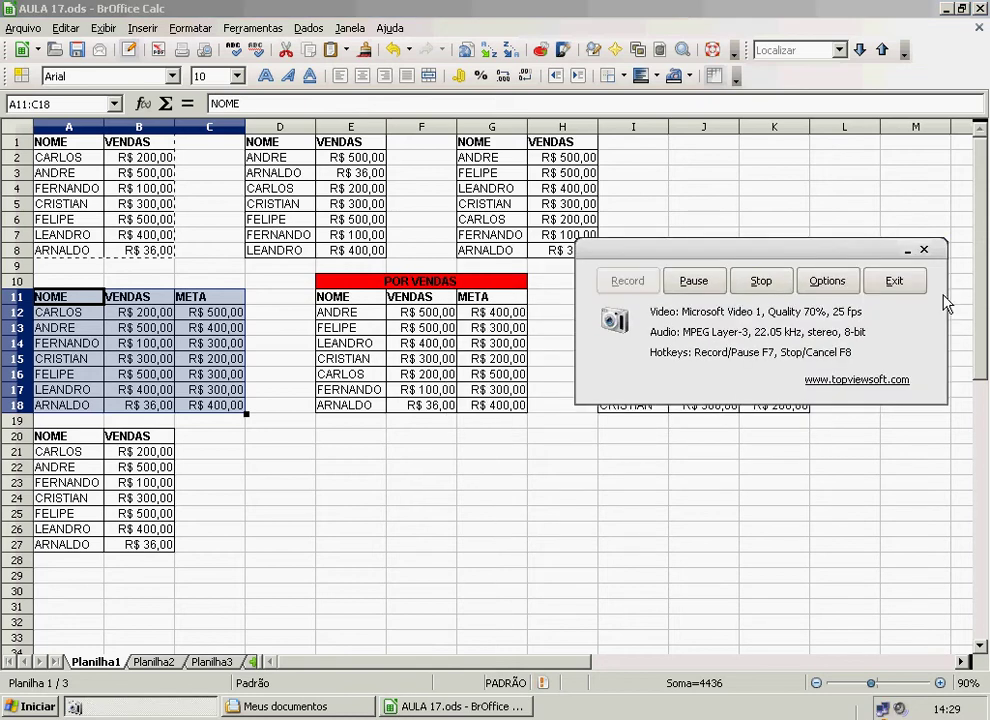
click(908, 250)
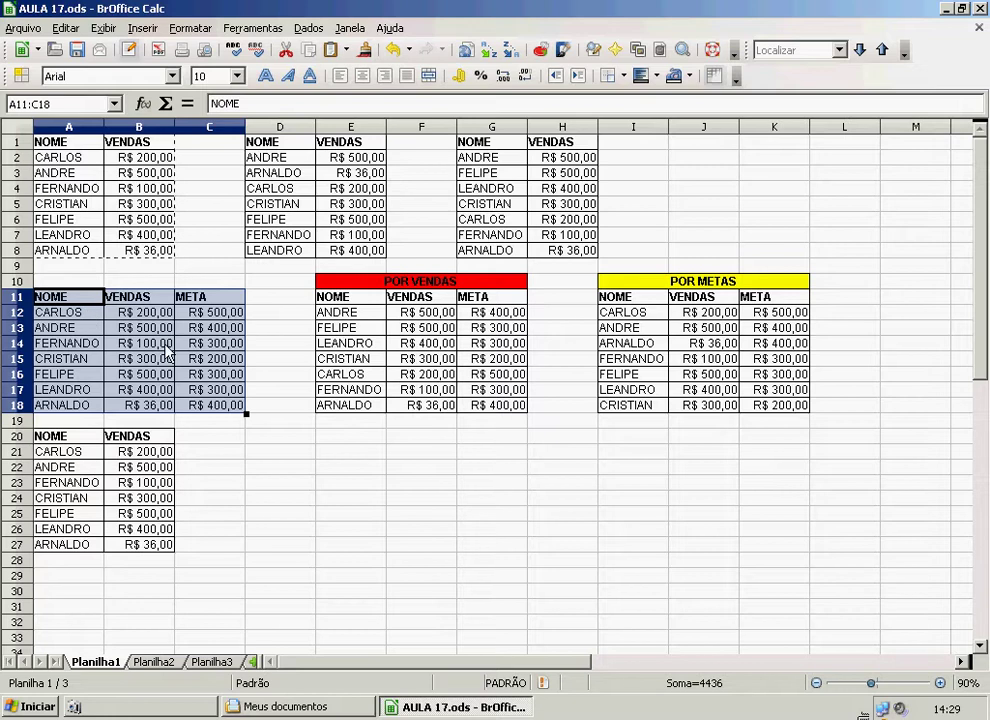
right_click(99, 353)
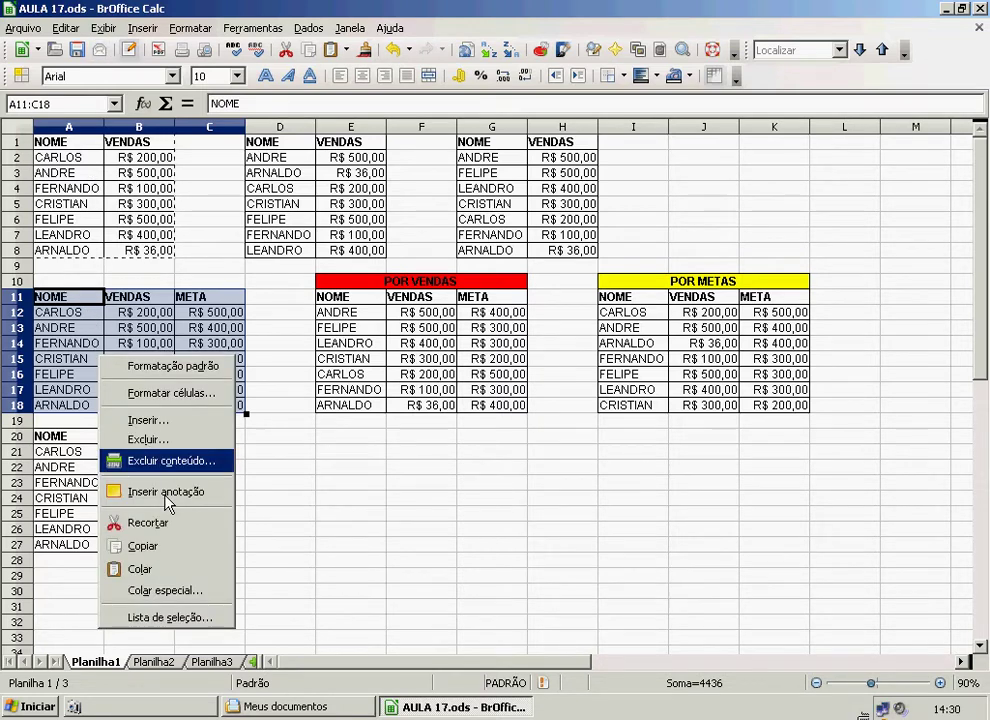
click(171, 551)
click(82, 580)
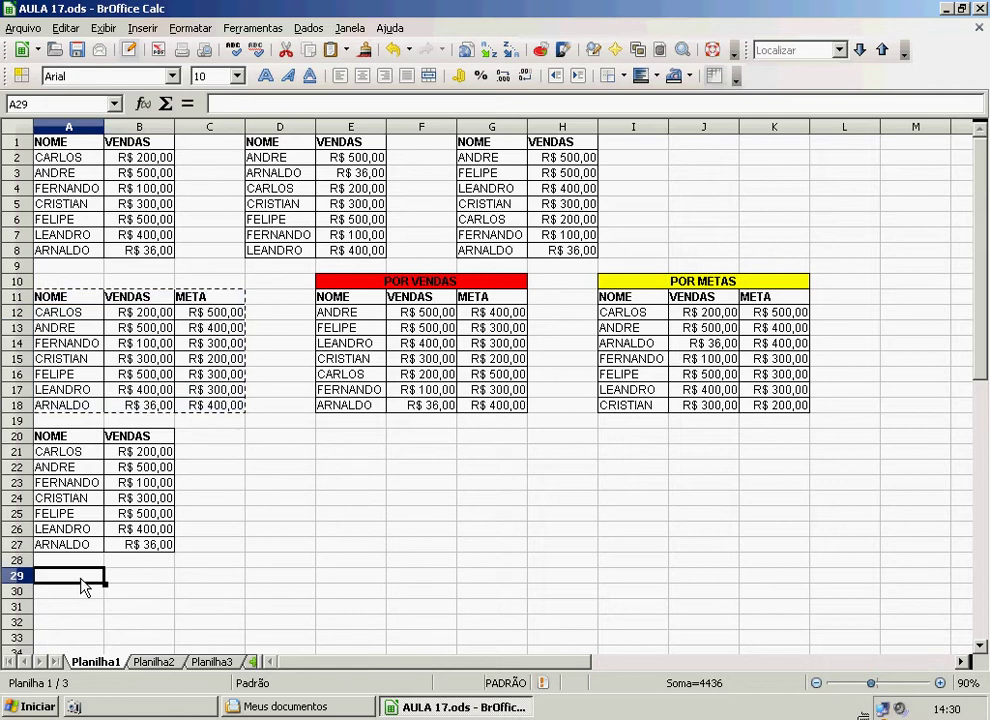
right_click(83, 587)
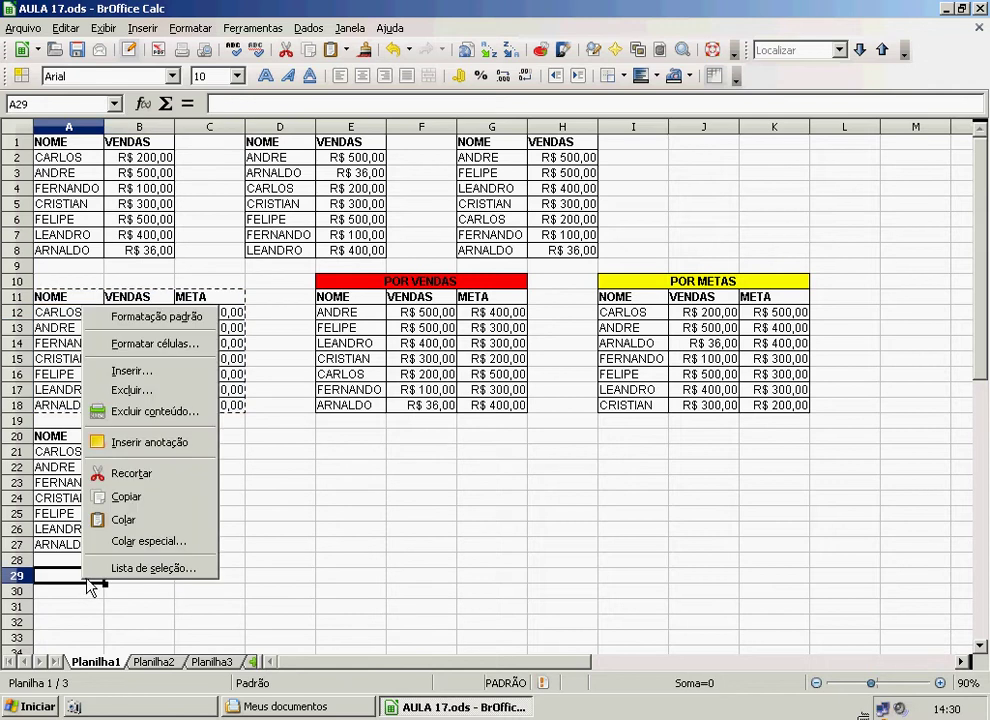
click(133, 521)
scroll(305, 572, down, 4)
click(286, 552)
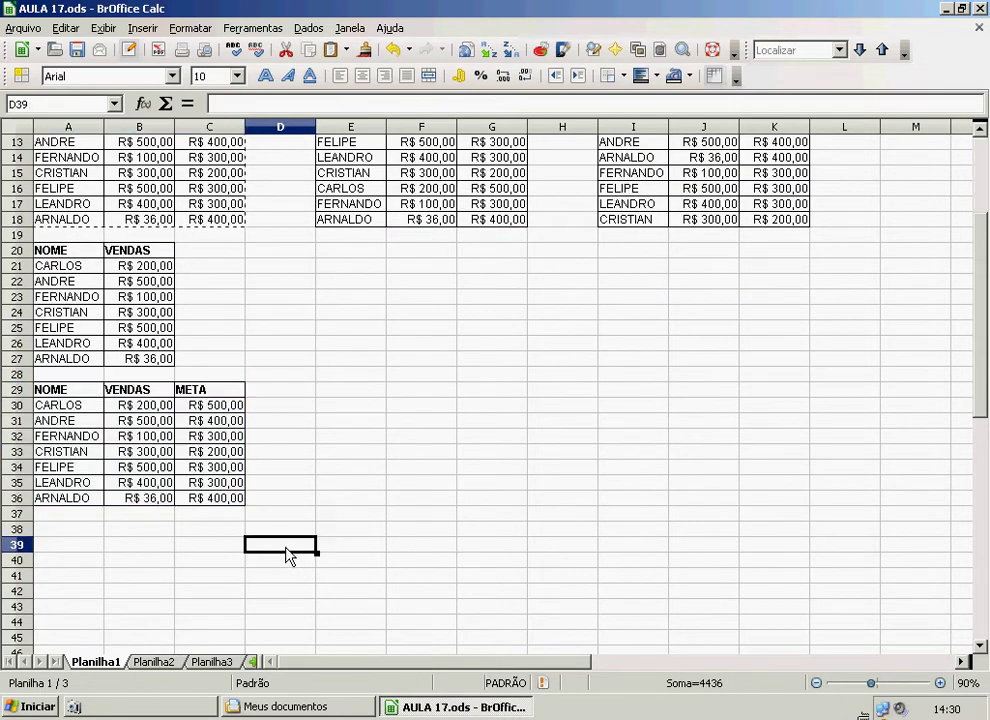
scroll(284, 535, up, 3)
scroll(330, 440, up, 1)
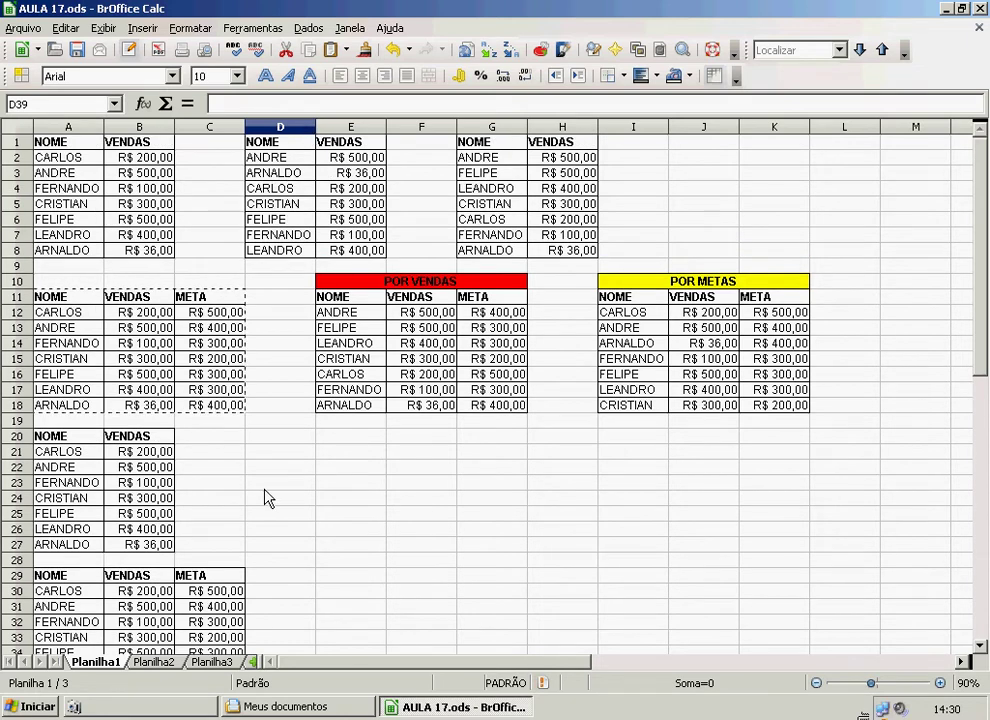
key(Escape)
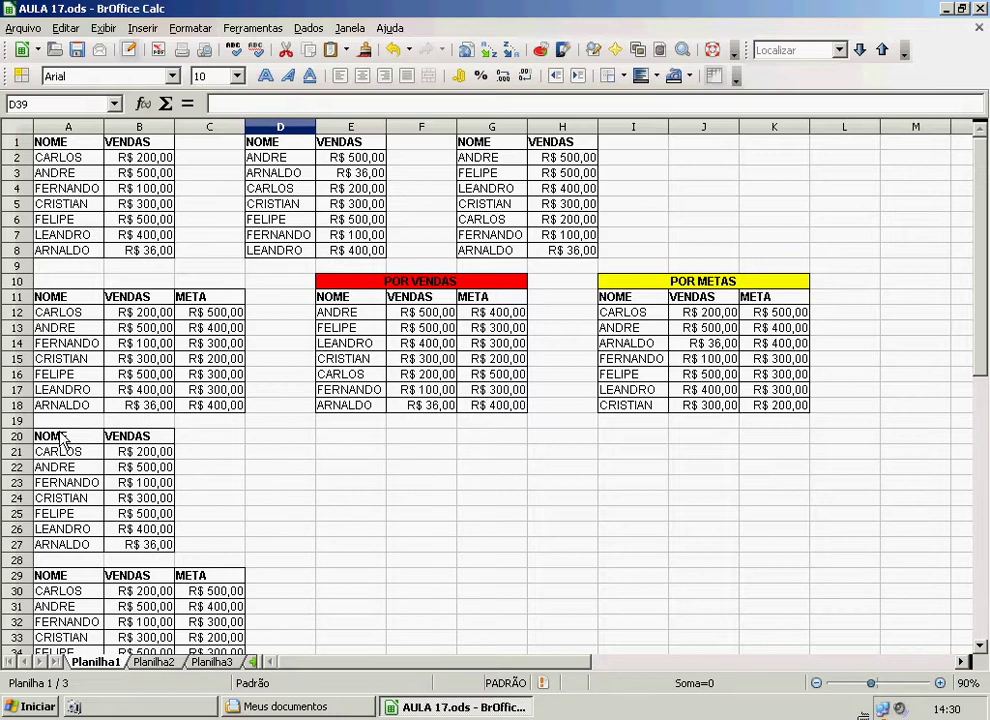
drag(60, 438, 139, 544)
scroll(122, 540, down, 1)
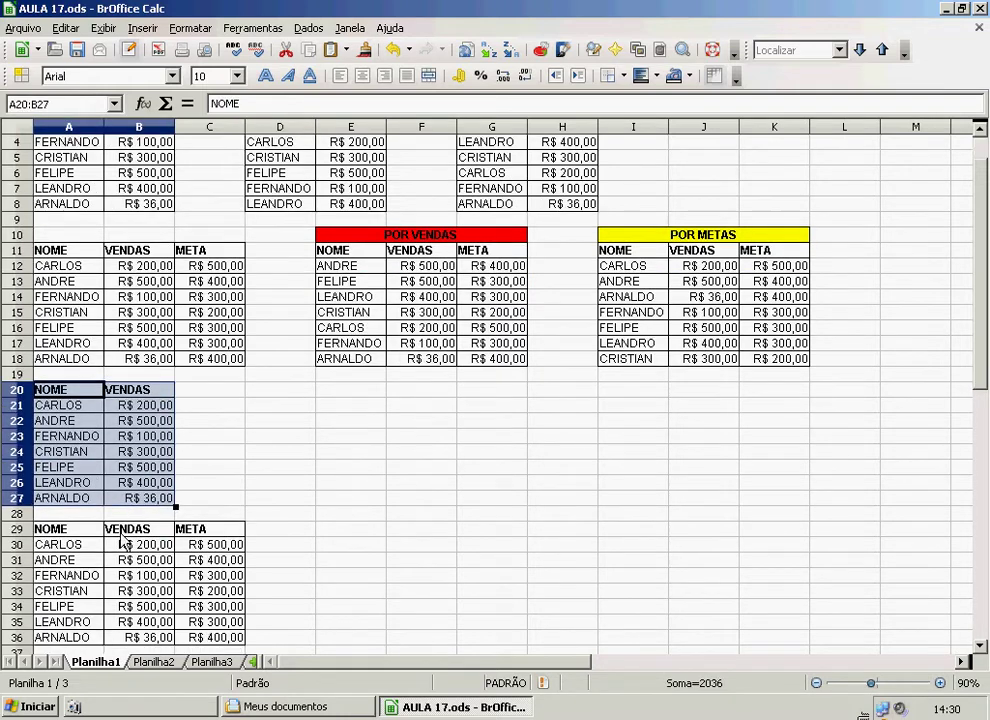
scroll(122, 540, down, 2)
drag(60, 436, 201, 551)
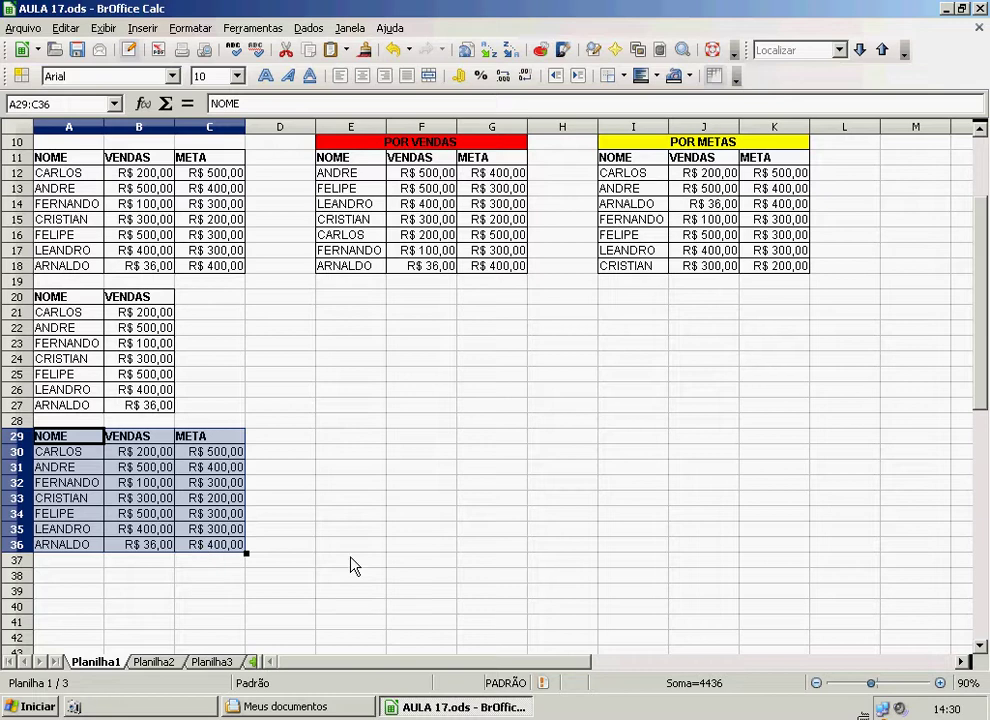
click(158, 714)
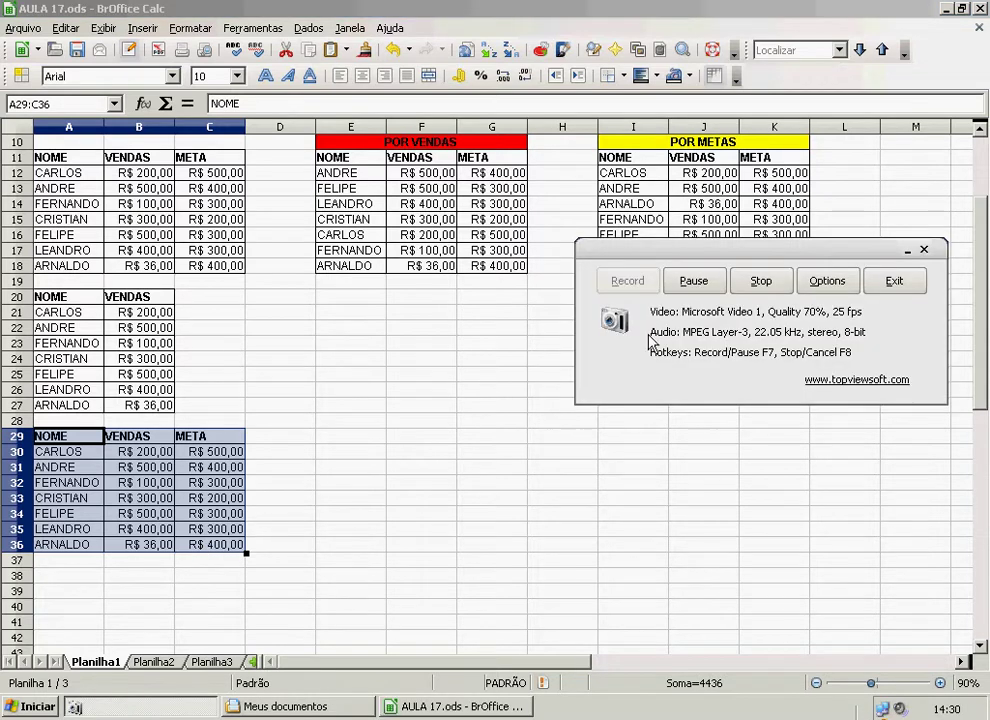
click(906, 251)
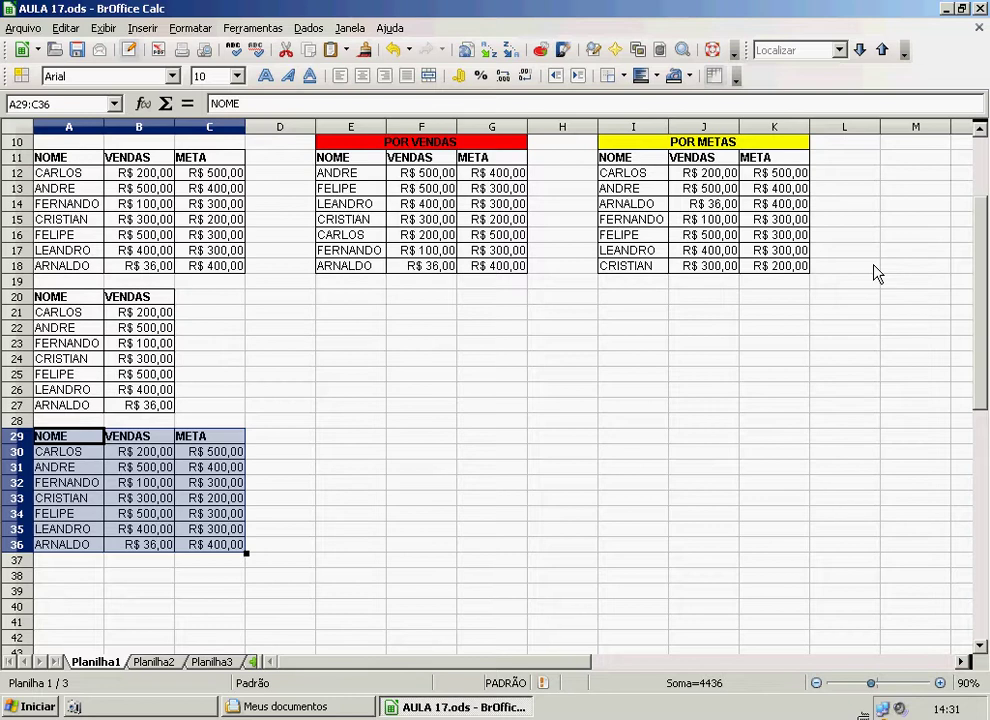
scroll(575, 481, up, 3)
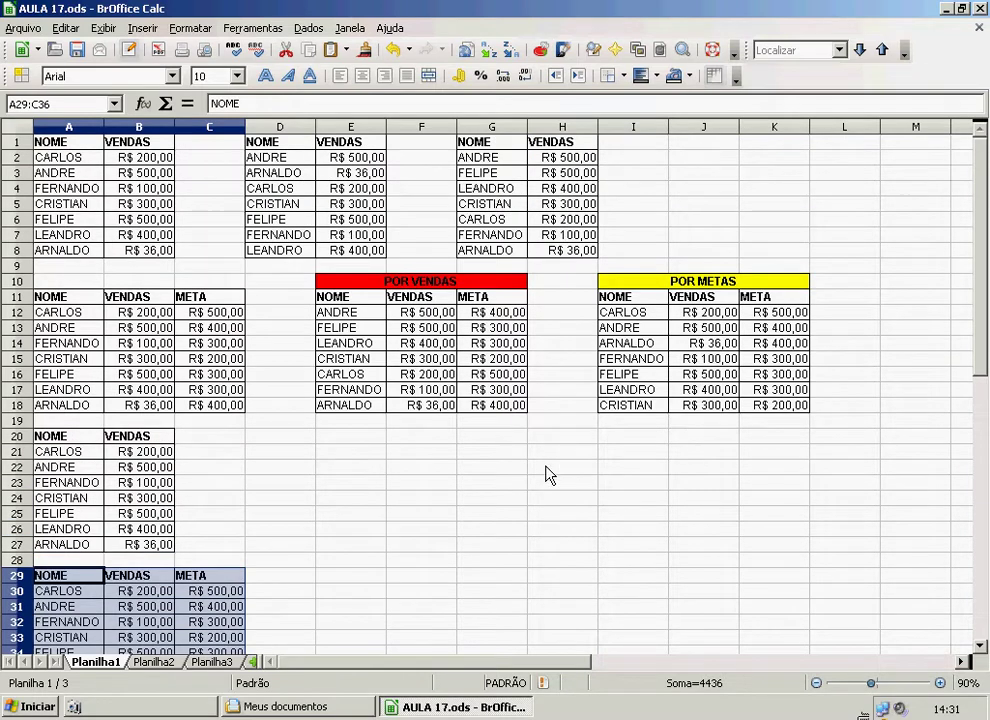
Copy the NOME and VENDAS table in A20:B27 and paste the duplicate starting at cell D20
drag(71, 441, 172, 552)
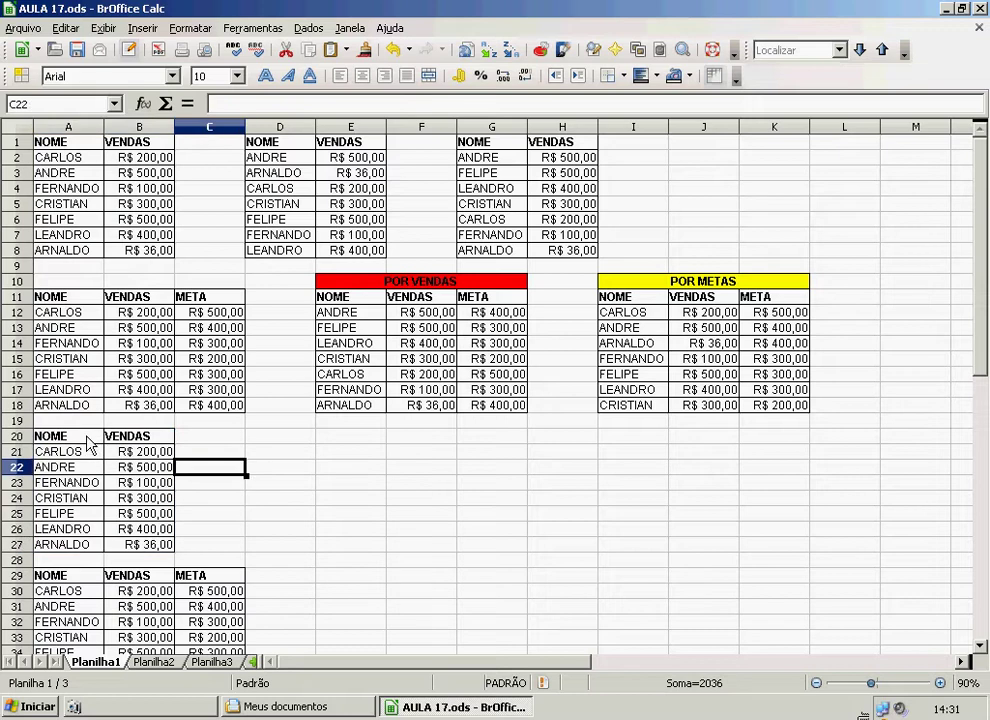
drag(50, 436, 143, 548)
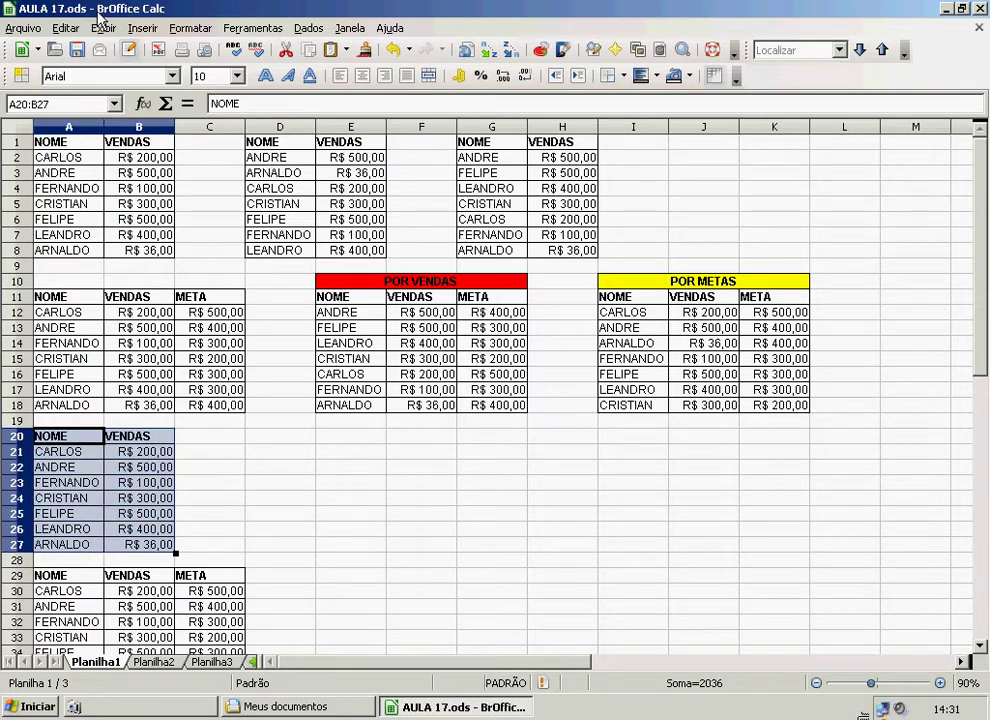
right_click(112, 471)
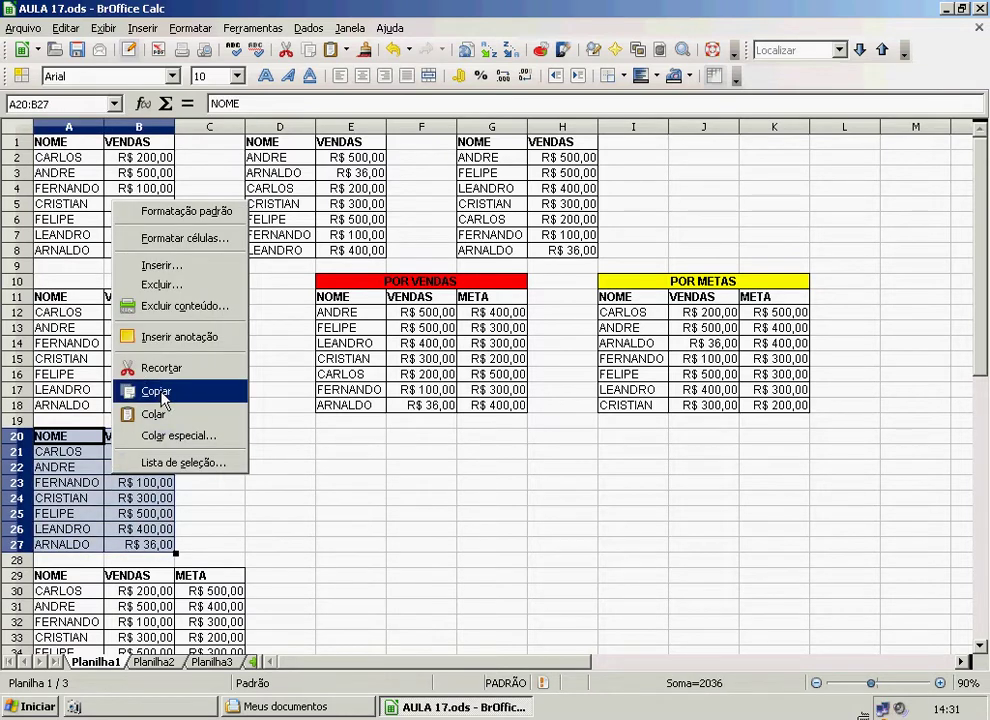
click(62, 29)
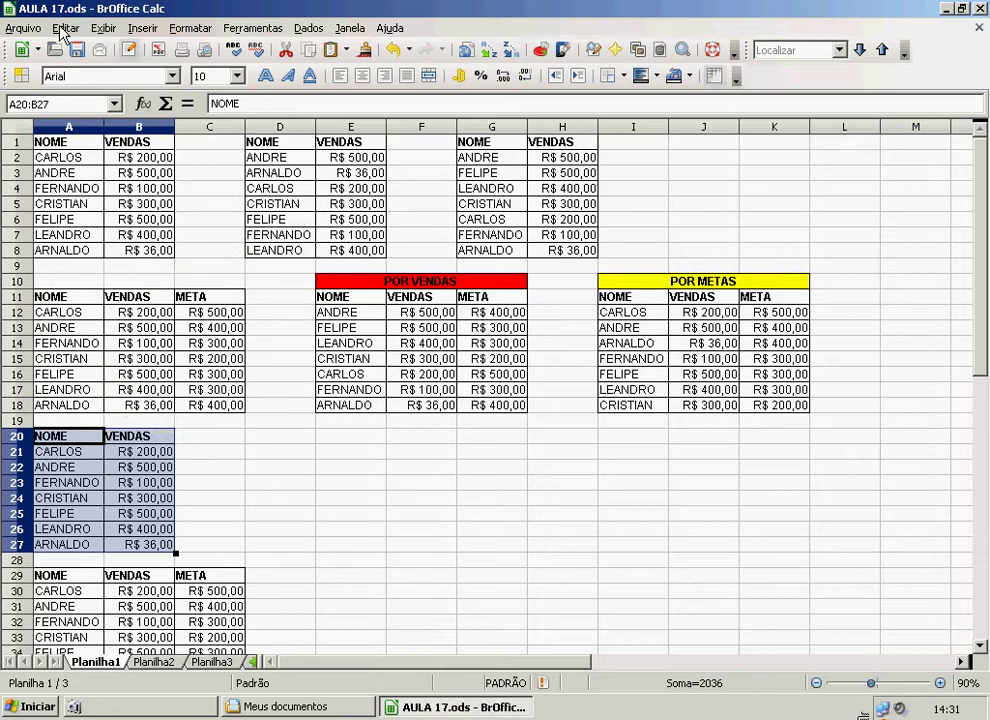
click(63, 29)
click(100, 150)
click(276, 440)
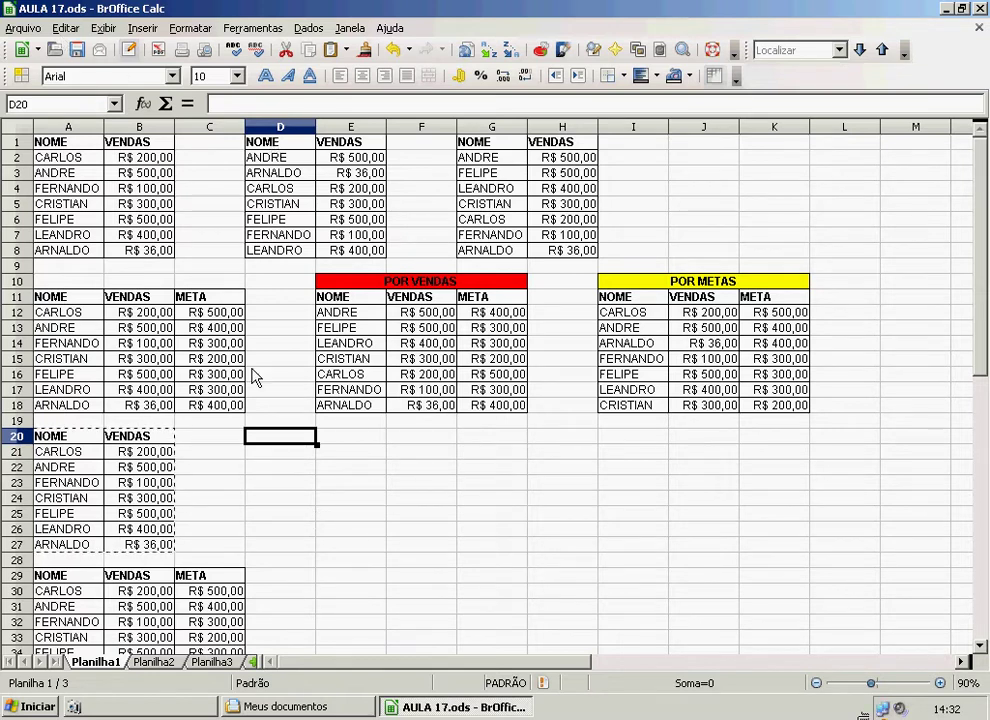
click(66, 28)
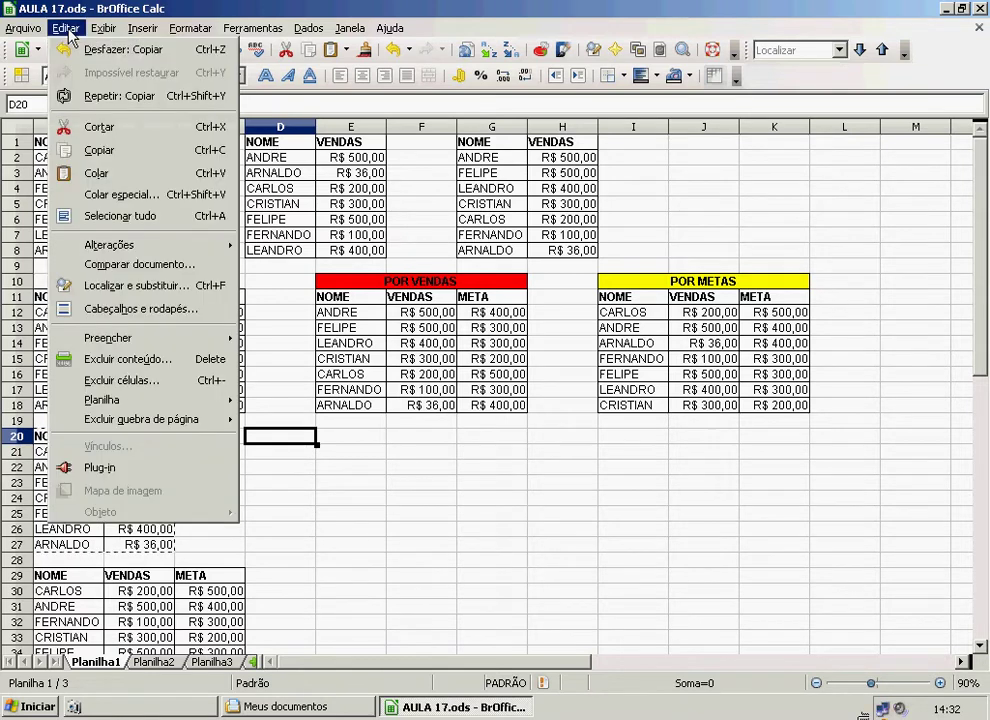
click(96, 176)
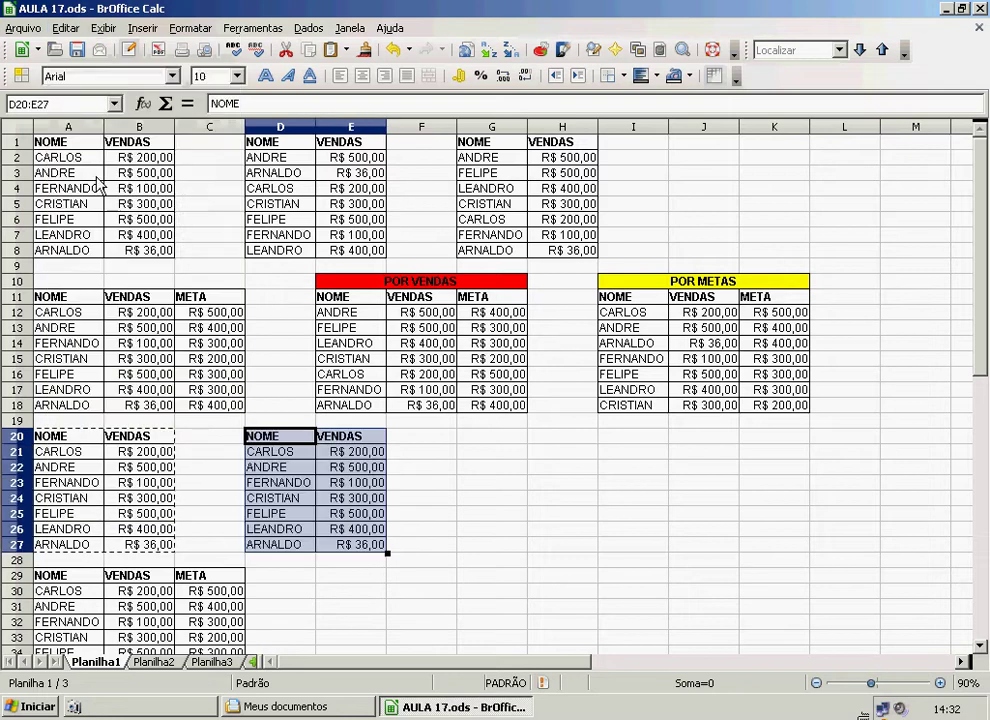
click(500, 524)
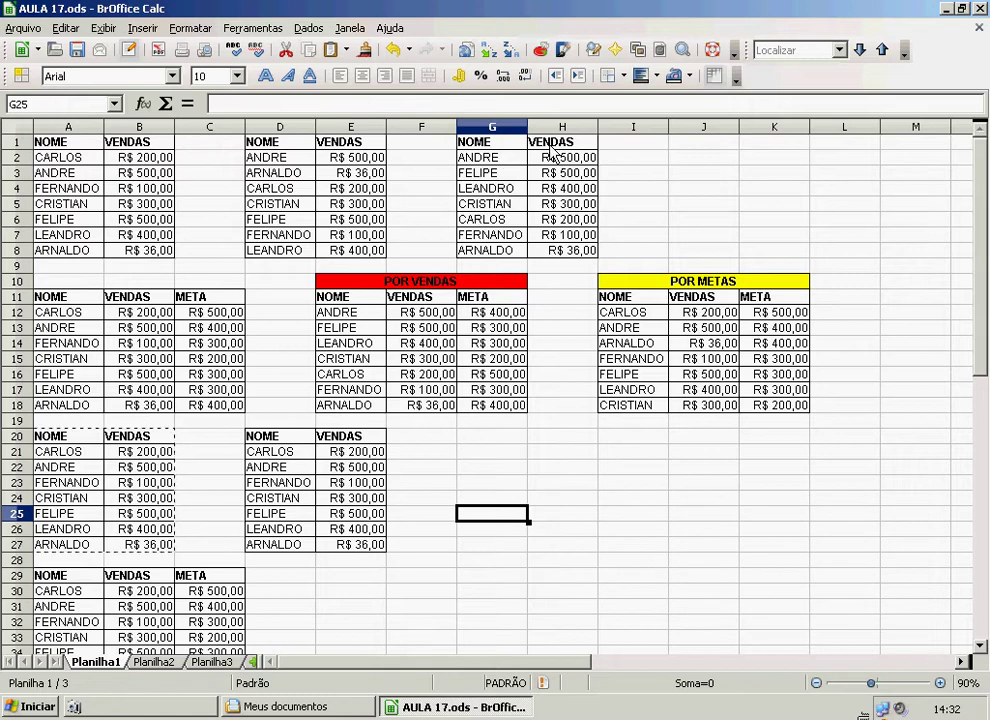
click(477, 443)
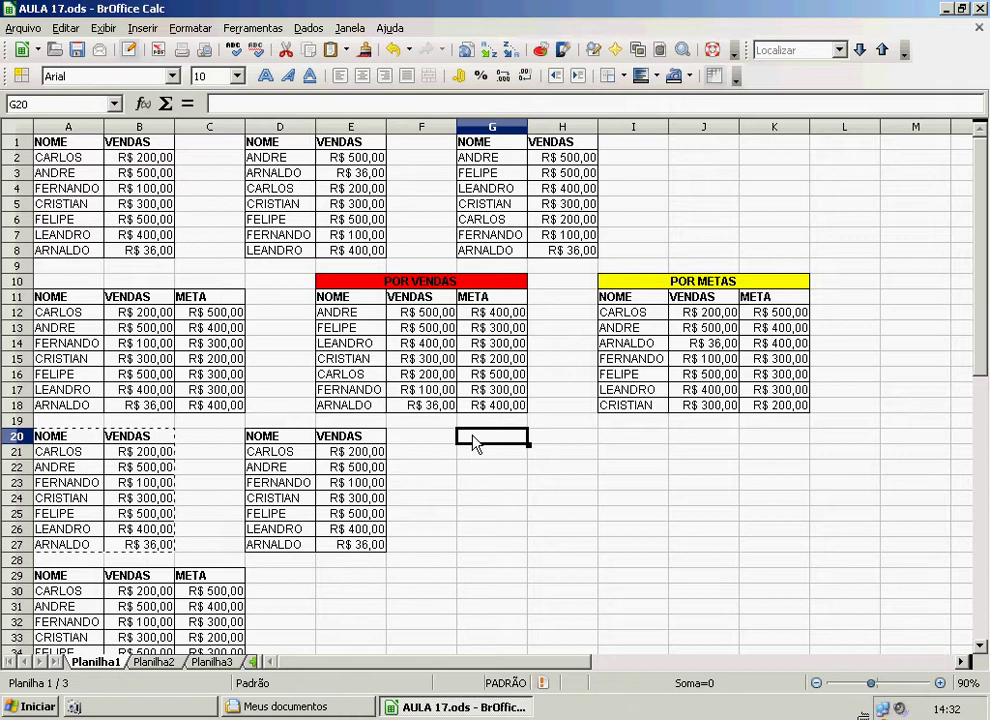
drag(477, 443, 520, 588)
click(513, 585)
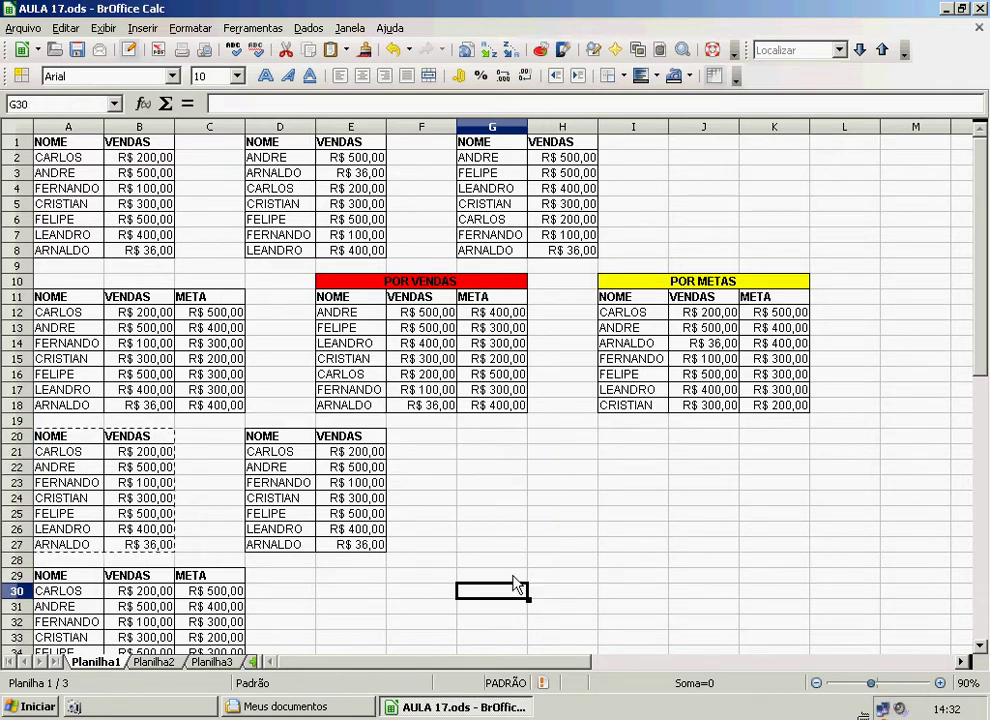
Paste the copied NOME and VENDAS table starting at cell G20
click(500, 443)
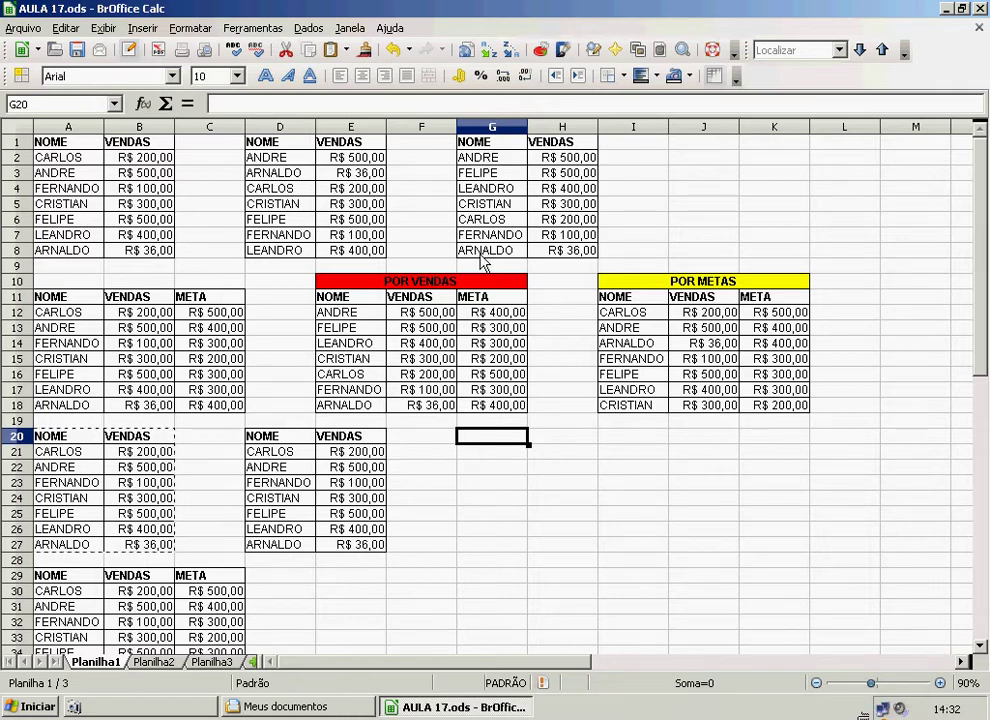
click(66, 28)
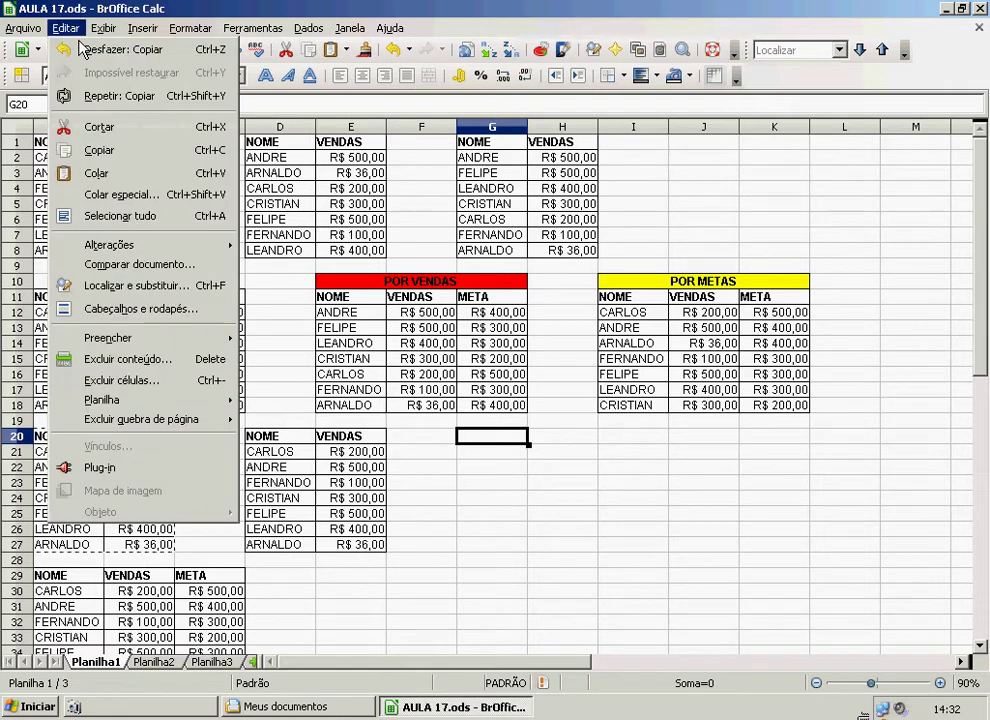
click(140, 180)
click(513, 591)
Copy the NOME, VENDAS and META table in A29:C36 and paste the duplicate starting at cell E29
scroll(579, 448, down, 3)
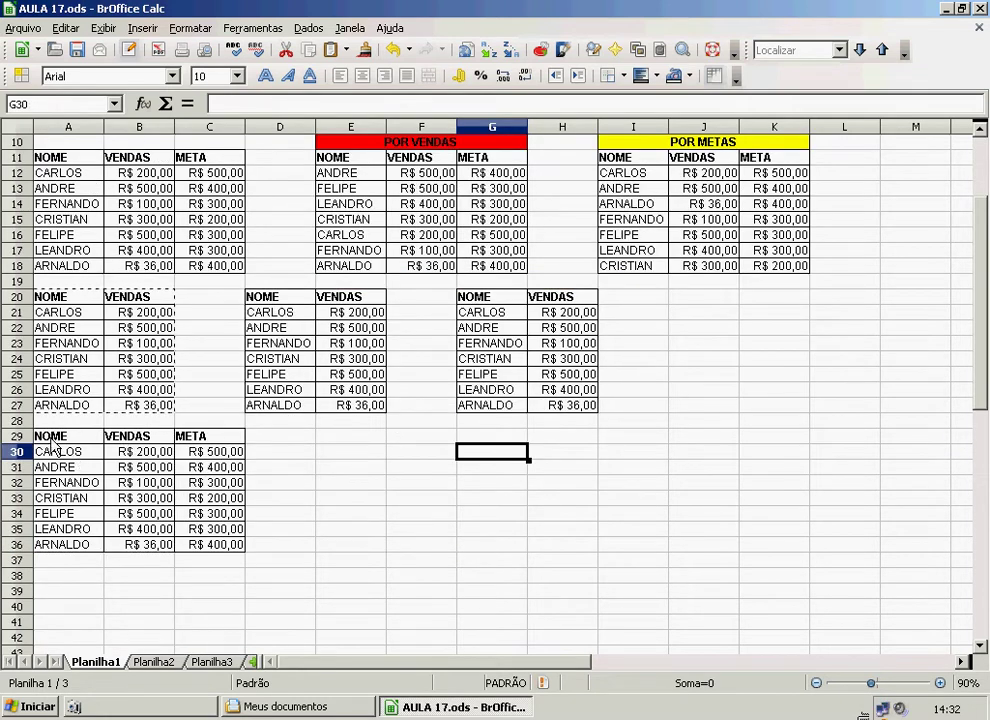
drag(50, 436, 205, 557)
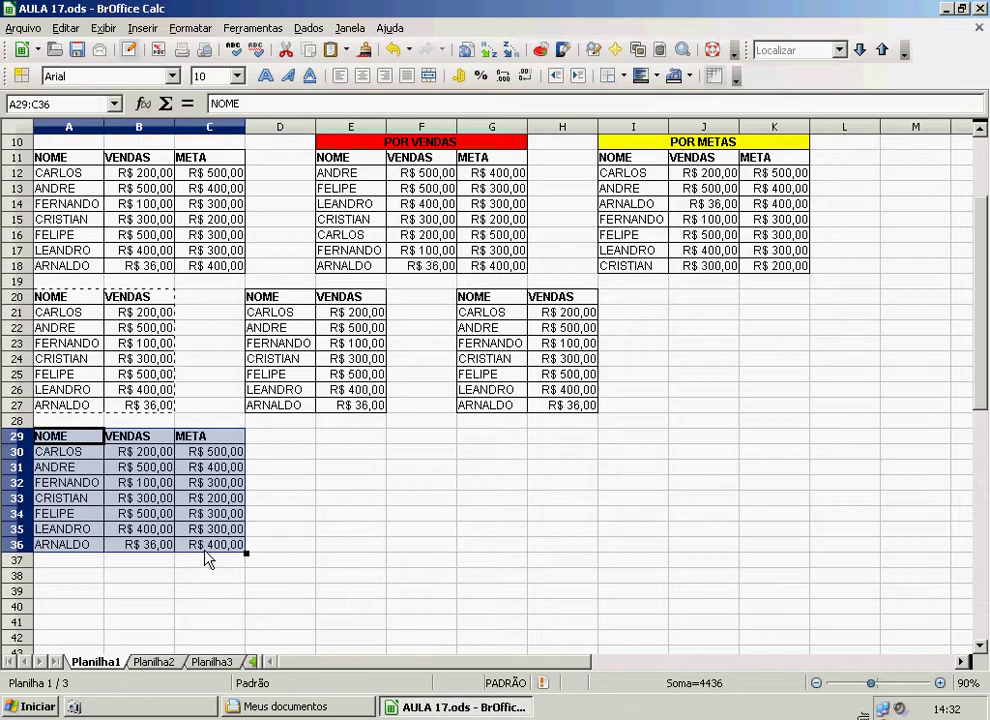
click(62, 28)
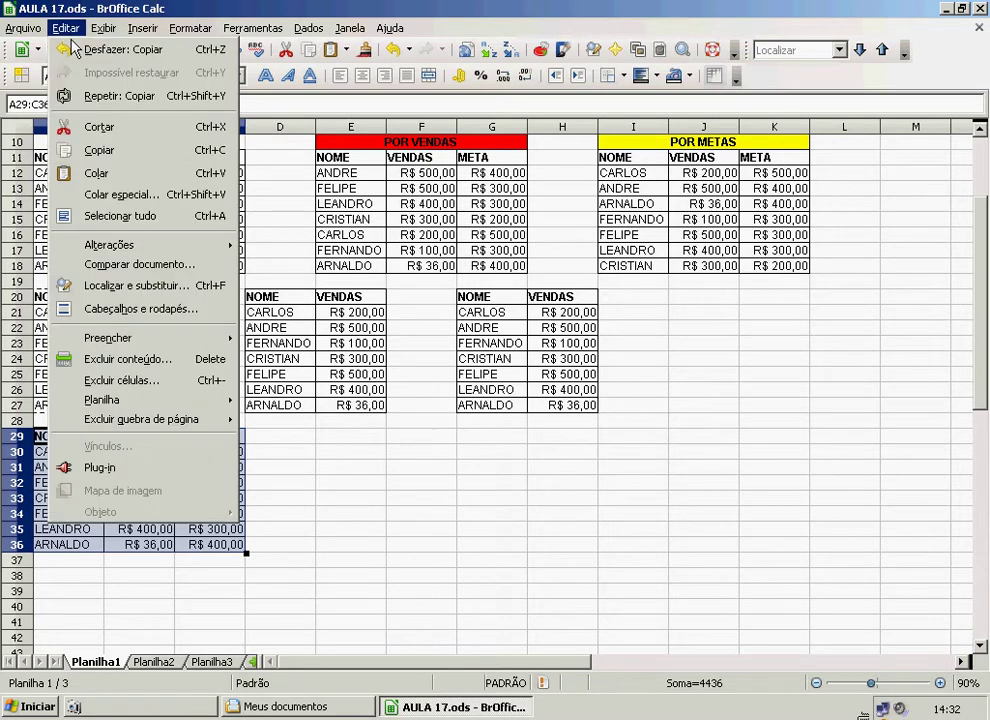
click(134, 150)
click(330, 560)
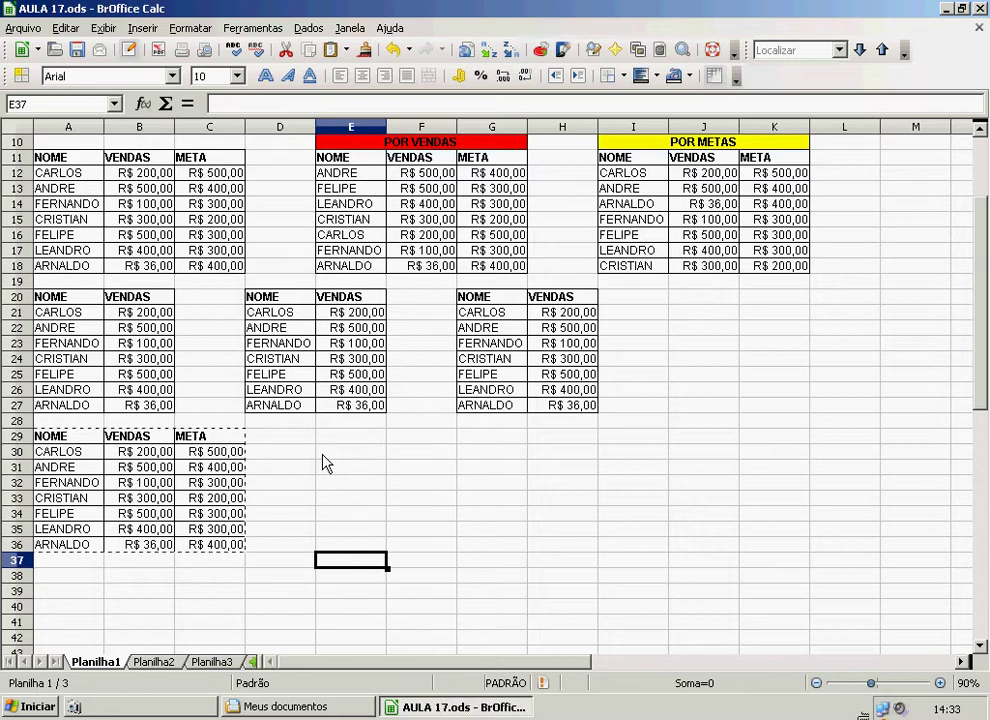
click(334, 439)
click(64, 28)
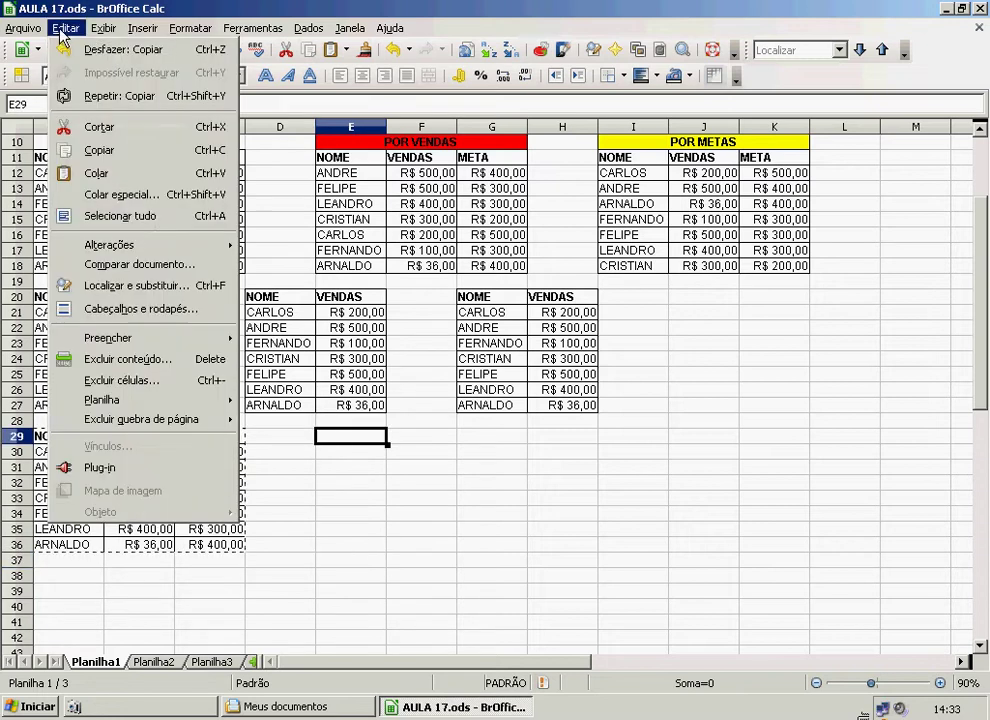
click(100, 172)
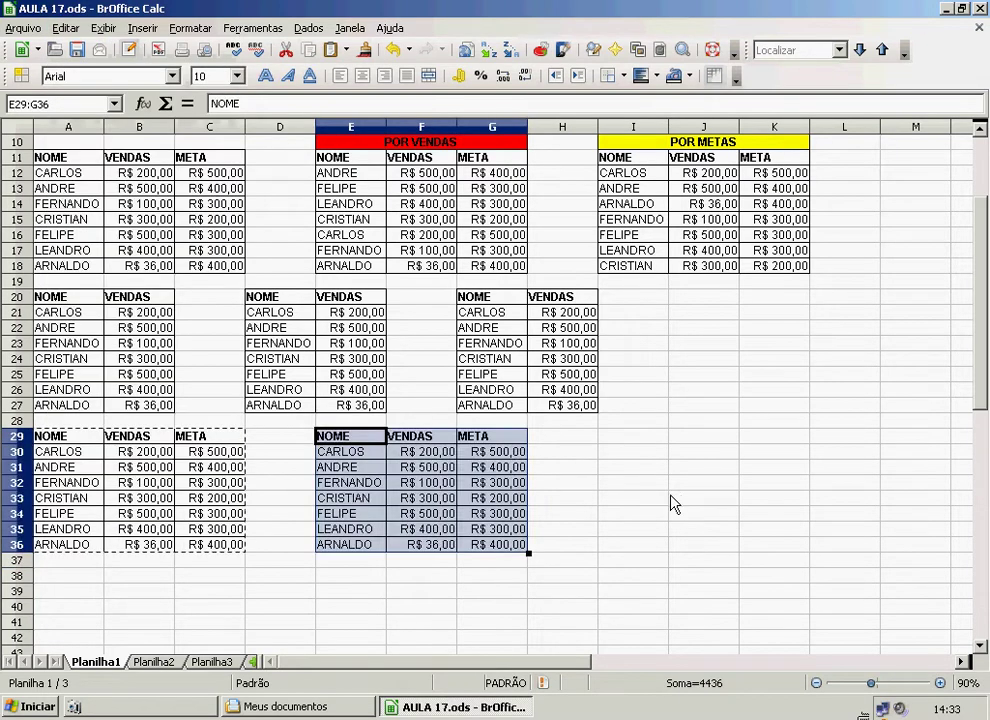
Paste another duplicate of the copied NOME, VENDAS and META table starting at cell I29
click(640, 438)
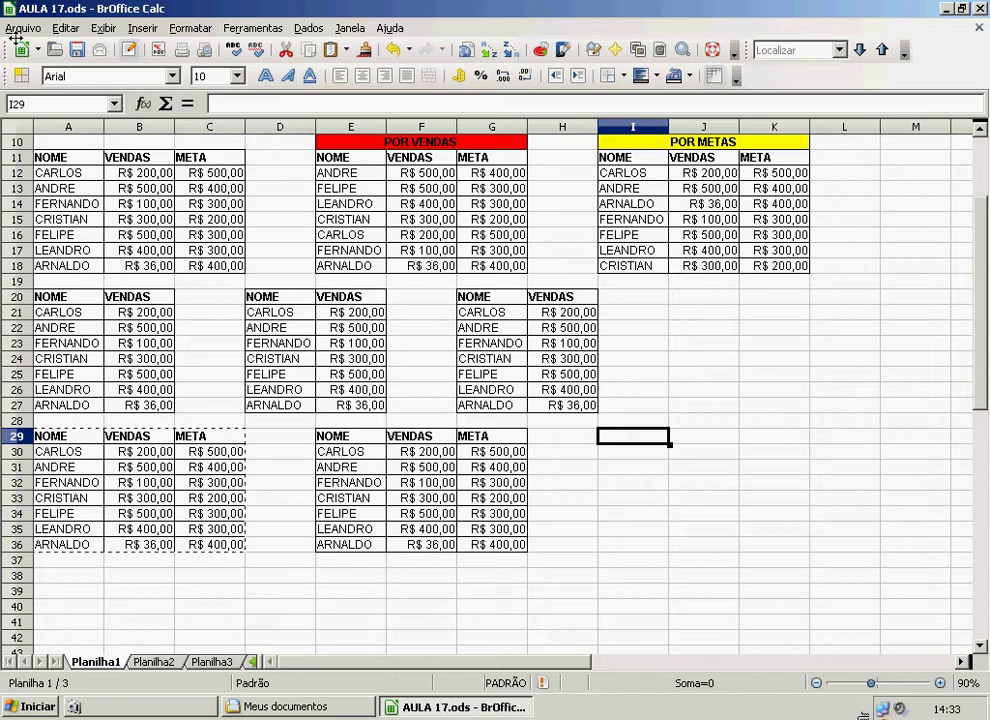
click(62, 28)
click(100, 172)
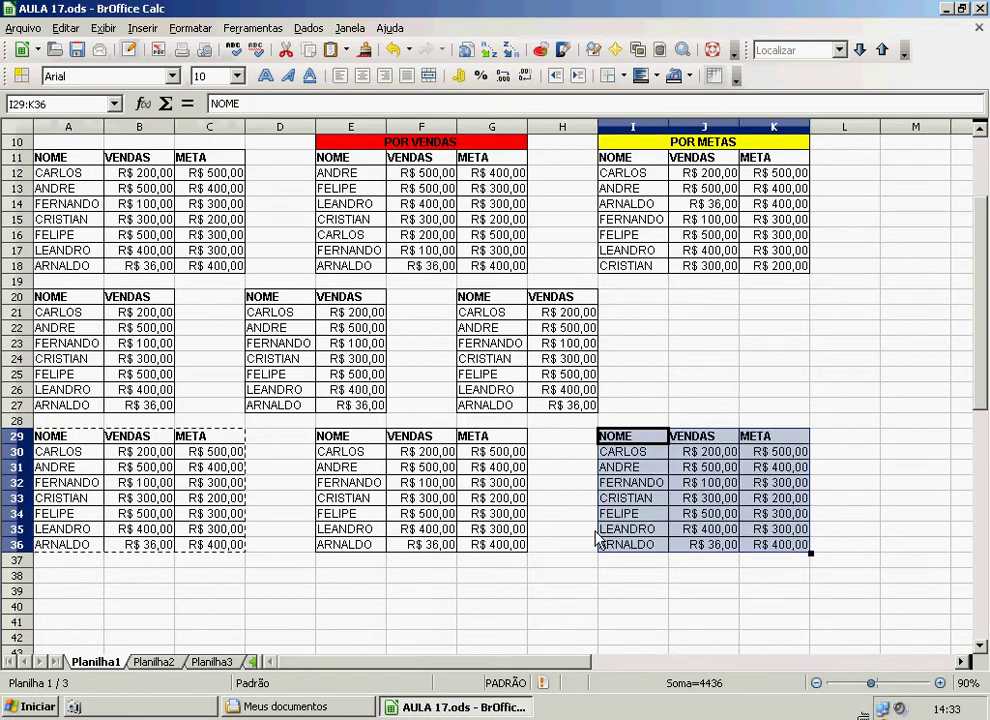
click(493, 627)
Sort the data rows D21:E27, without the header, in ascending order by NOME
scroll(405, 350, up, 3)
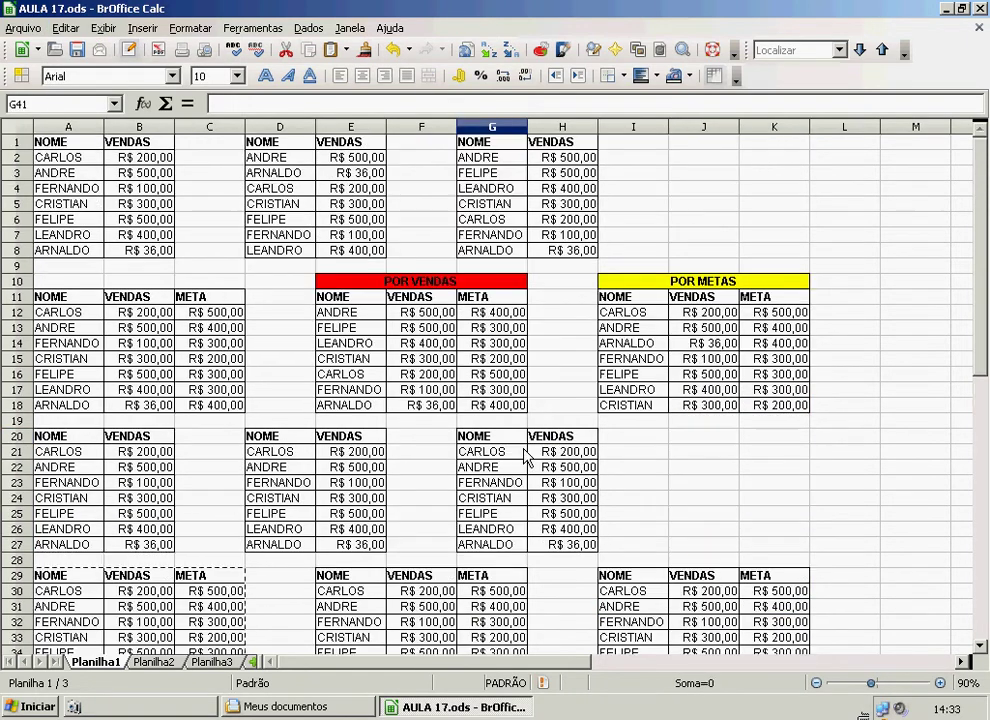
scroll(385, 402, down, 3)
scroll(382, 404, up, 3)
drag(273, 453, 378, 545)
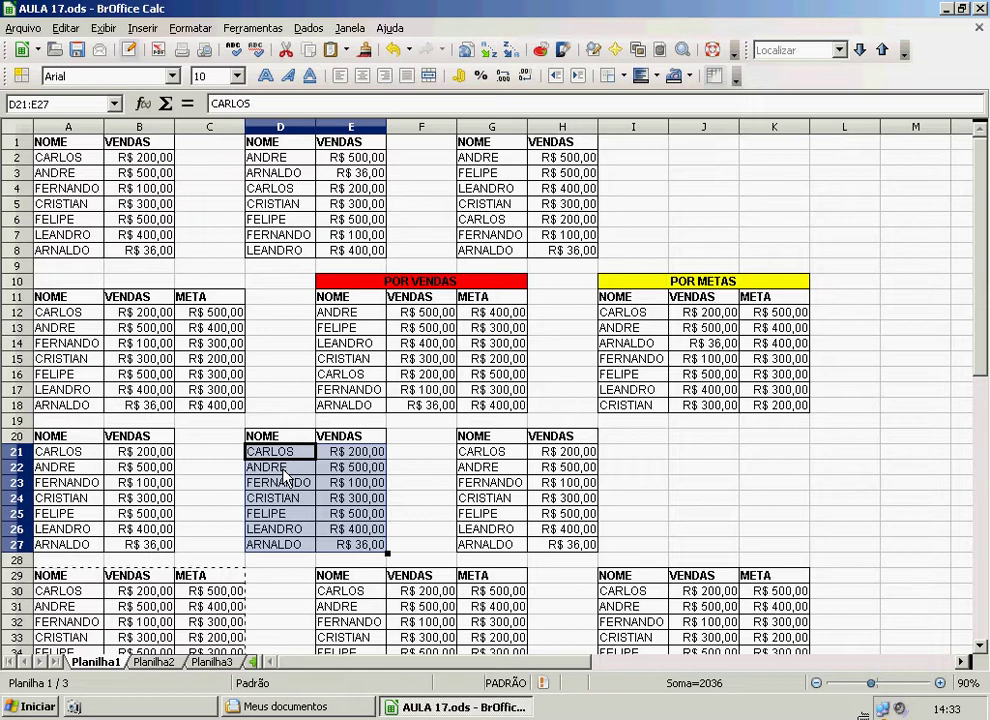
click(413, 470)
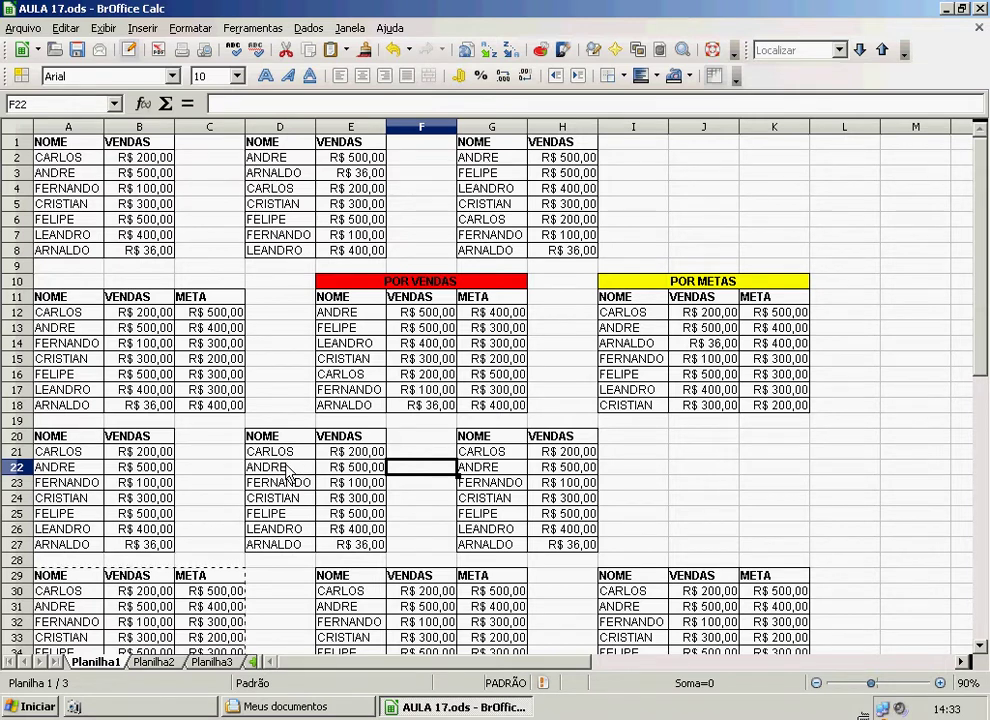
drag(283, 452, 290, 553)
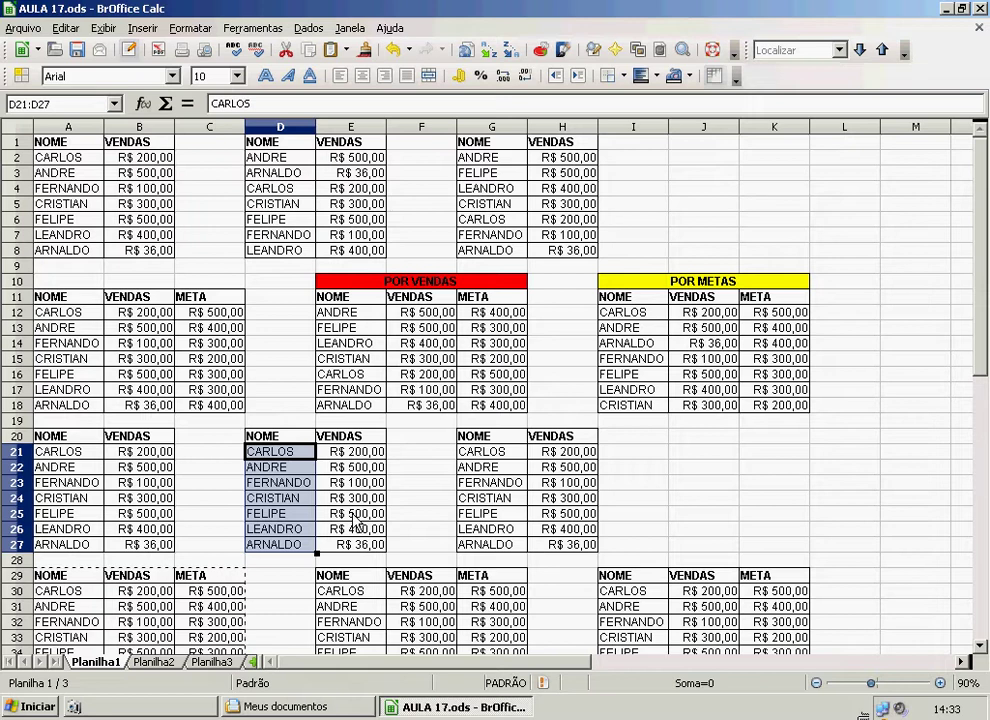
click(433, 471)
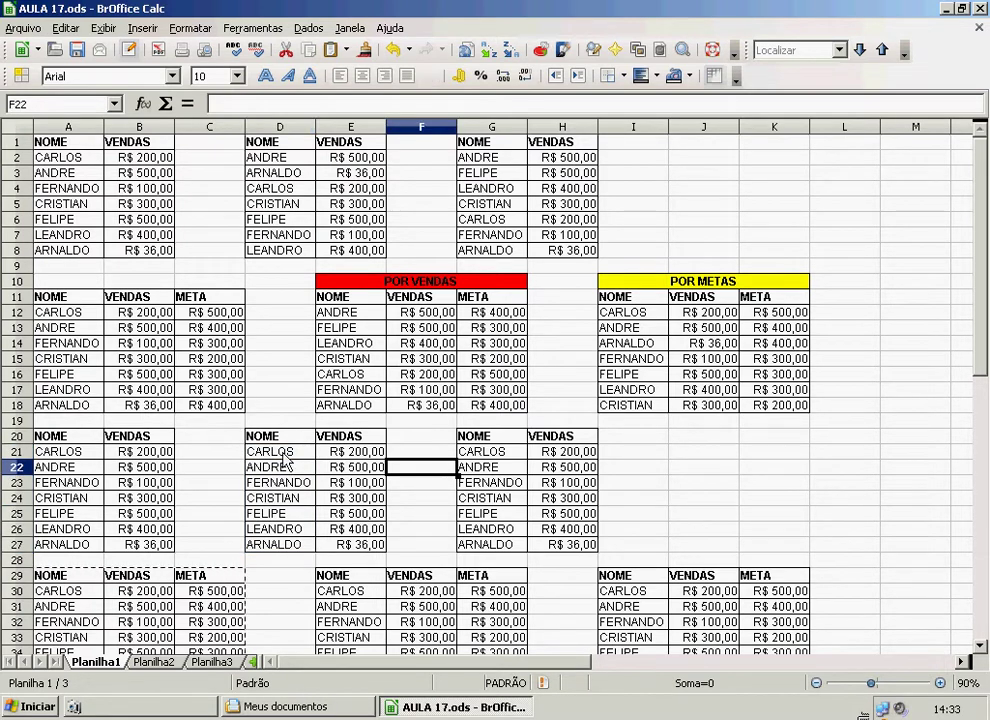
drag(265, 453, 345, 544)
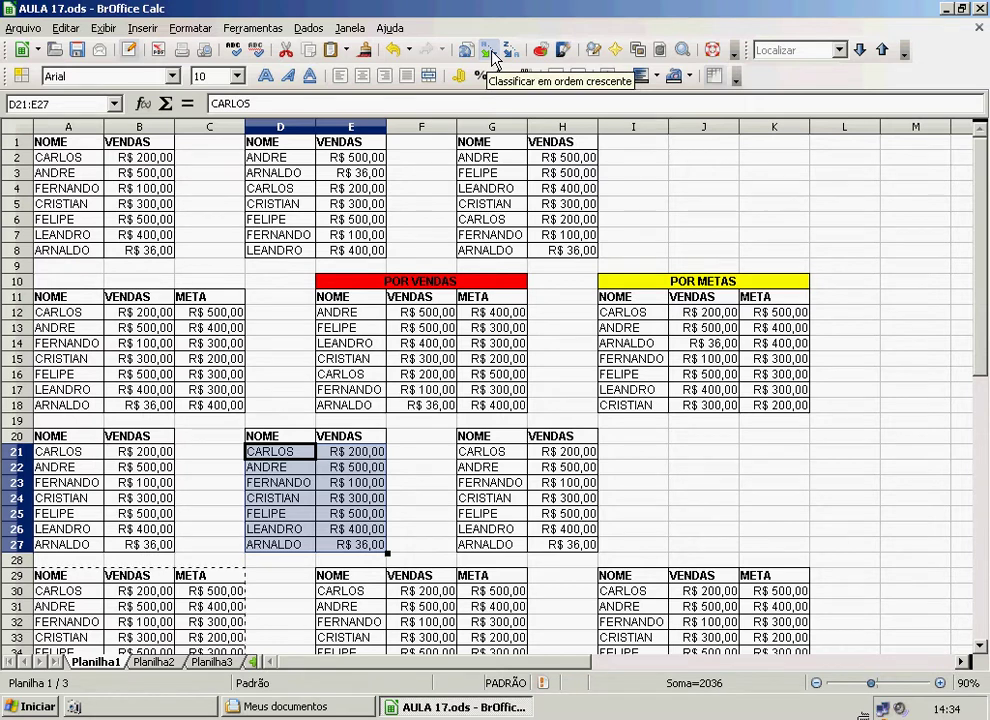
click(490, 52)
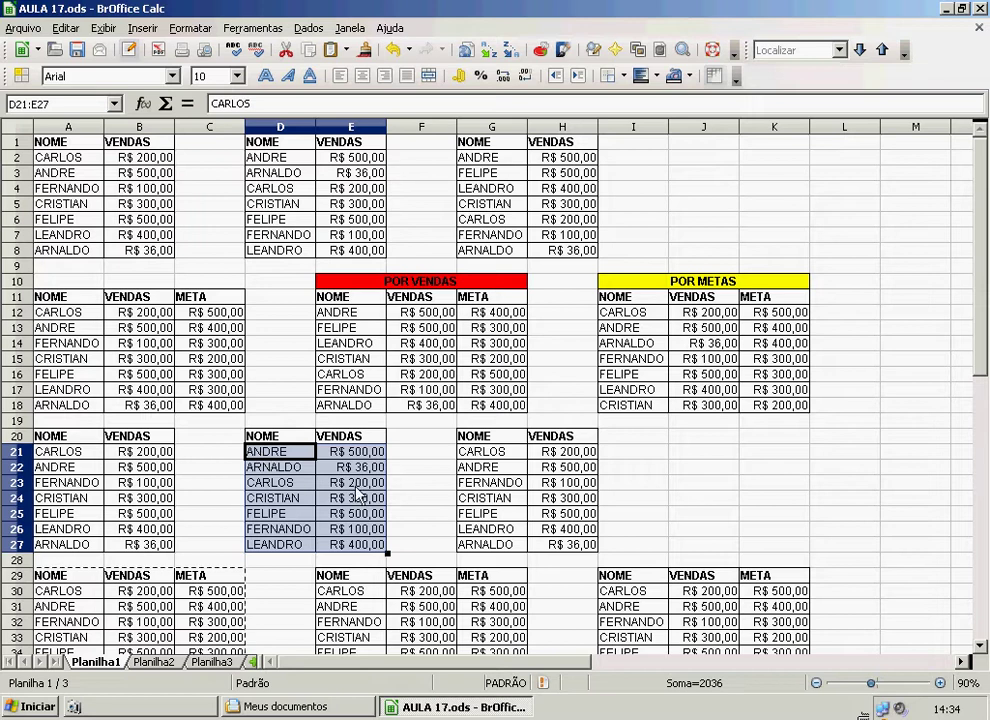
Compare one salesperson's row in the unsorted table (A22:B22) with the matching row in the sorted copy (D21:E21)
click(50, 467)
shift+click(143, 470)
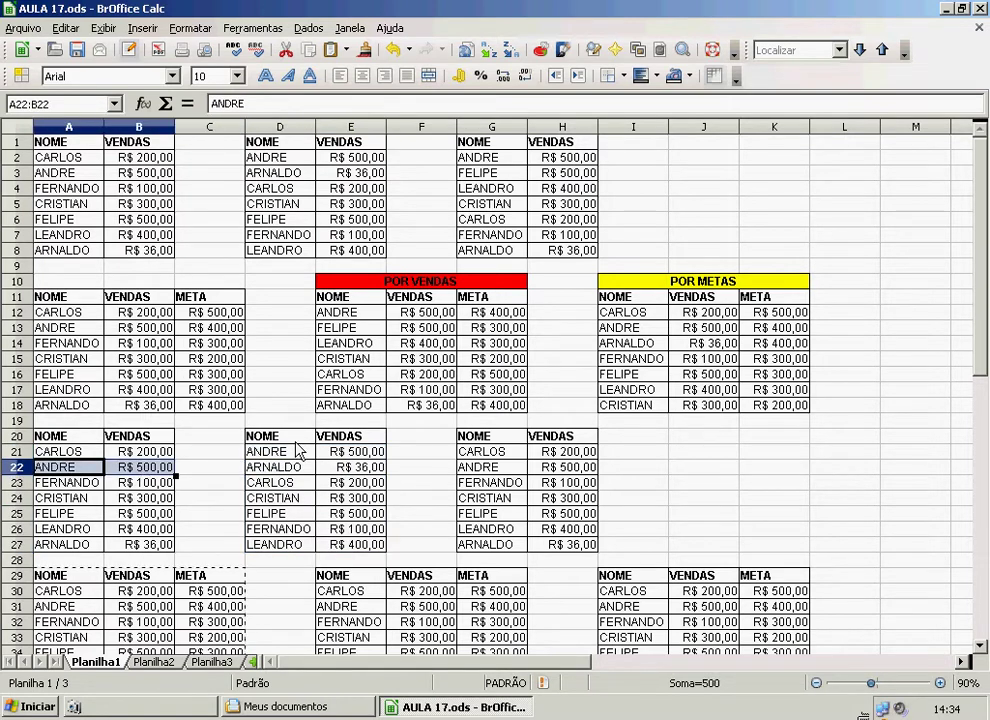
drag(298, 450, 344, 454)
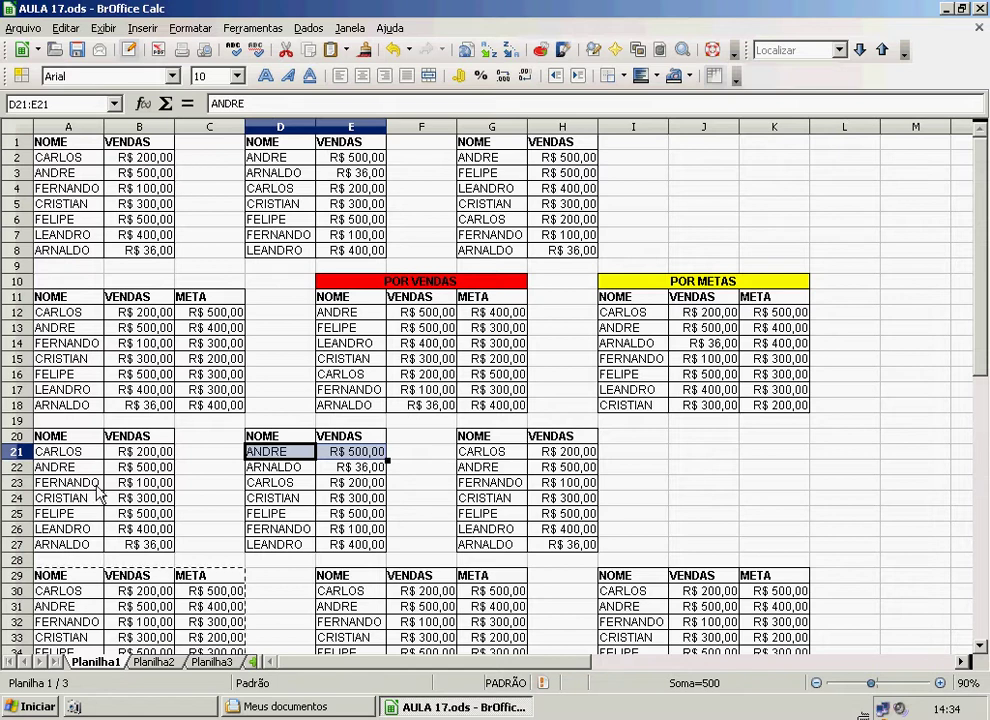
click(445, 485)
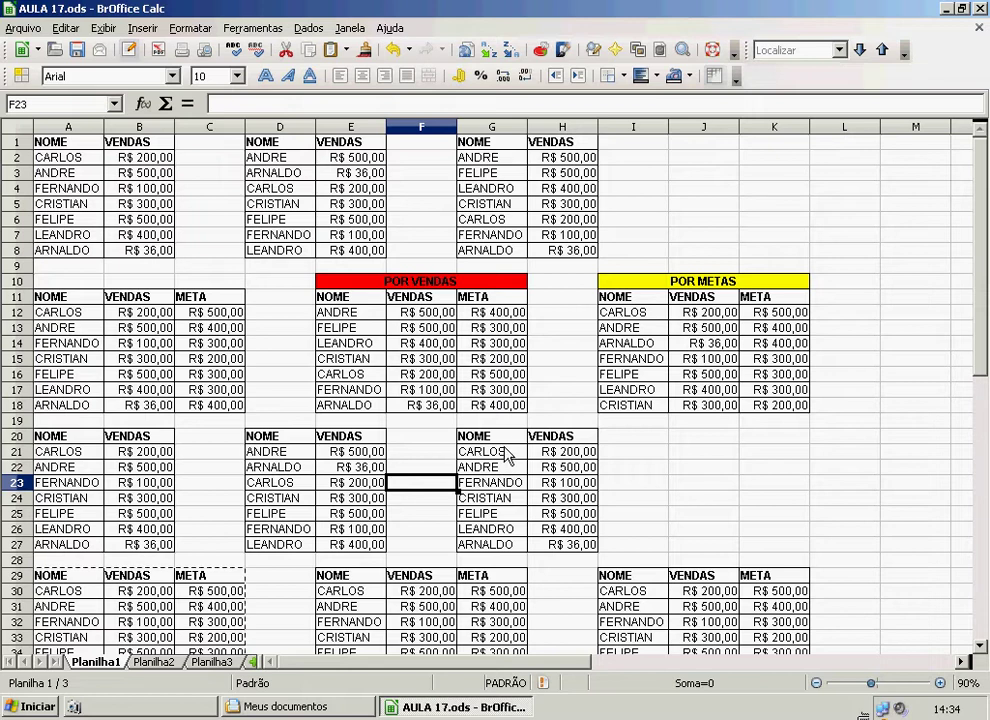
Sort the data rows G21:H27, without the header, in descending order by NOME
drag(481, 457, 557, 558)
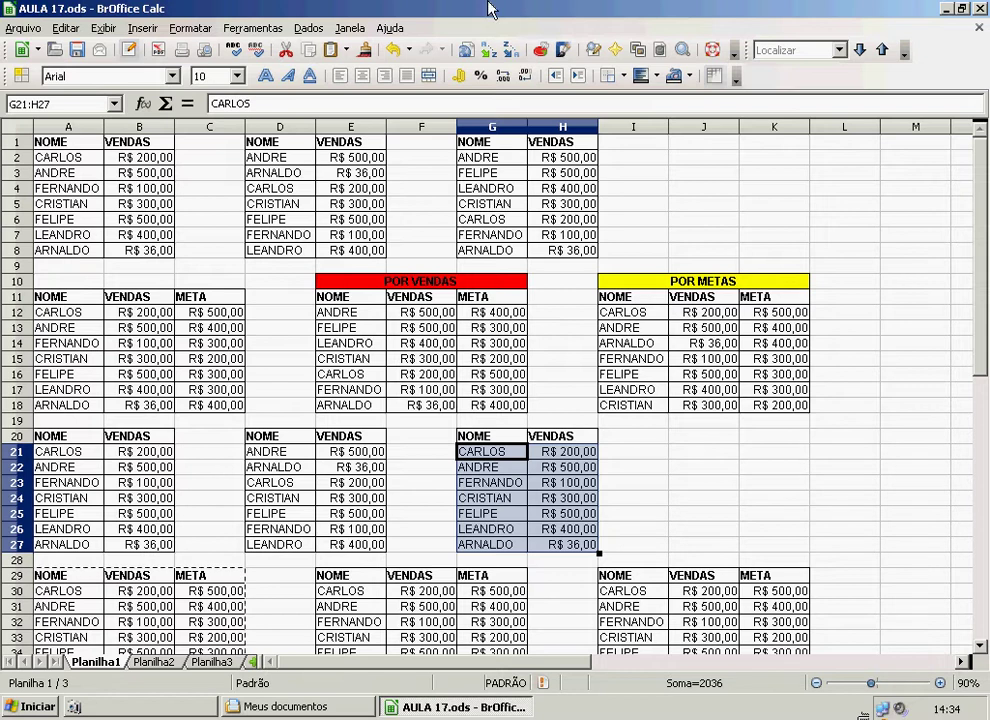
click(511, 52)
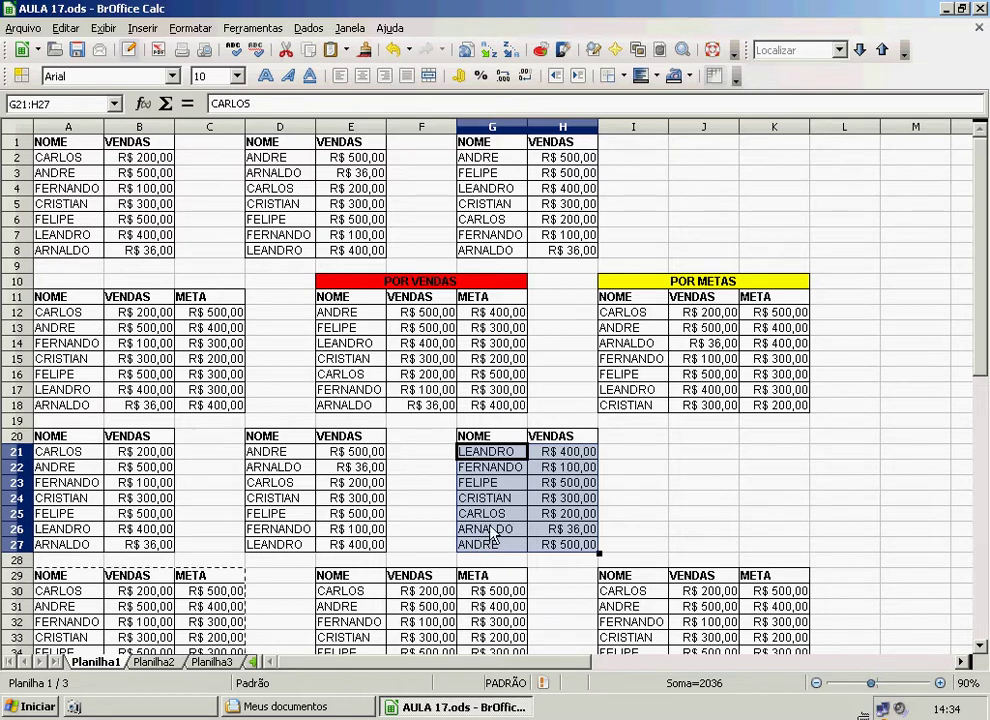
click(705, 514)
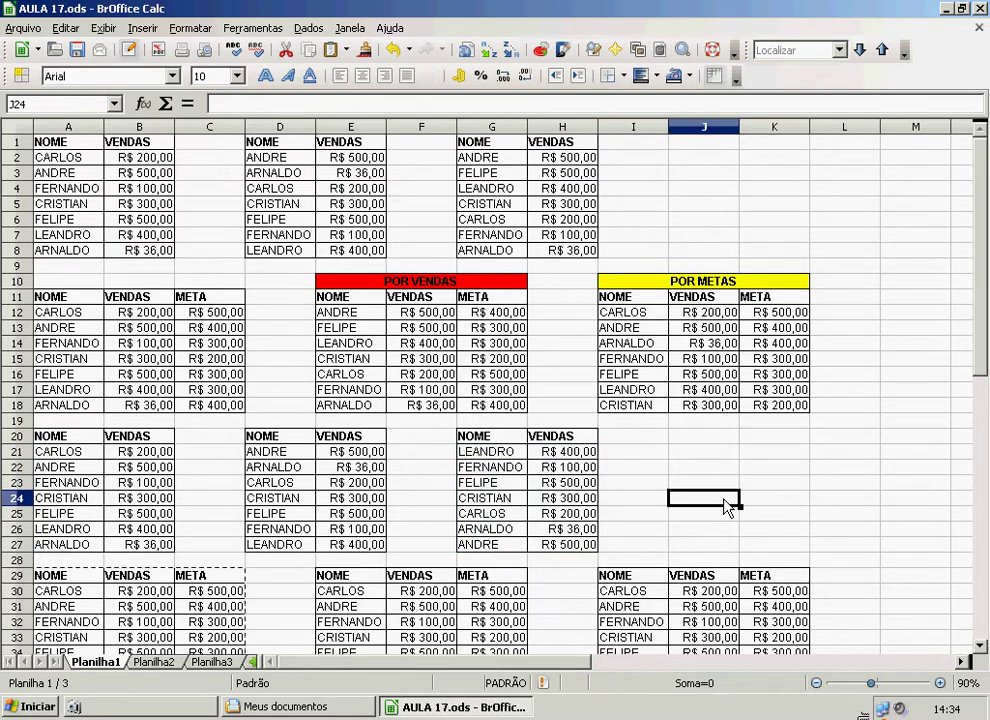
click(496, 439)
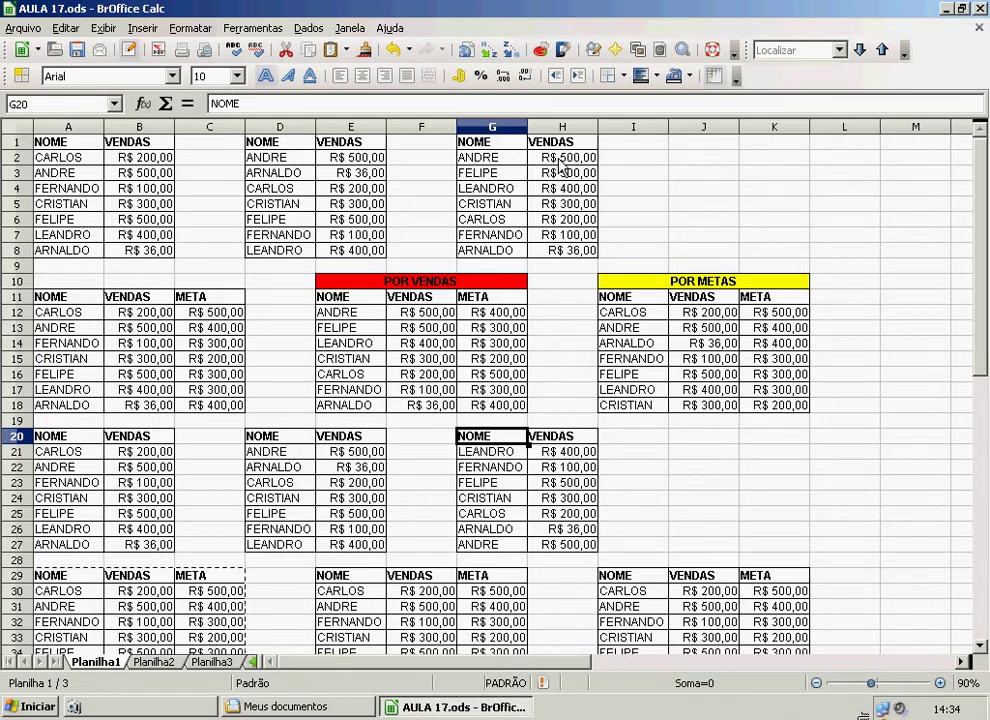
Sort the data rows G21:H27, without the header, by Coluna H (VENDAS) in descending order using Classificar
drag(500, 452, 567, 550)
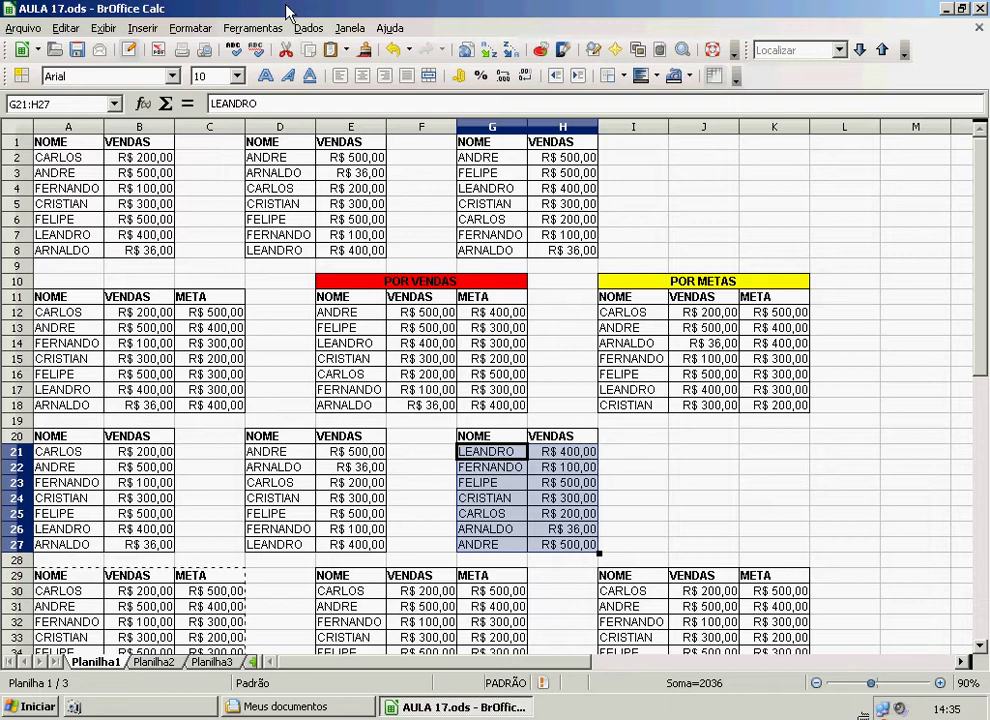
click(308, 28)
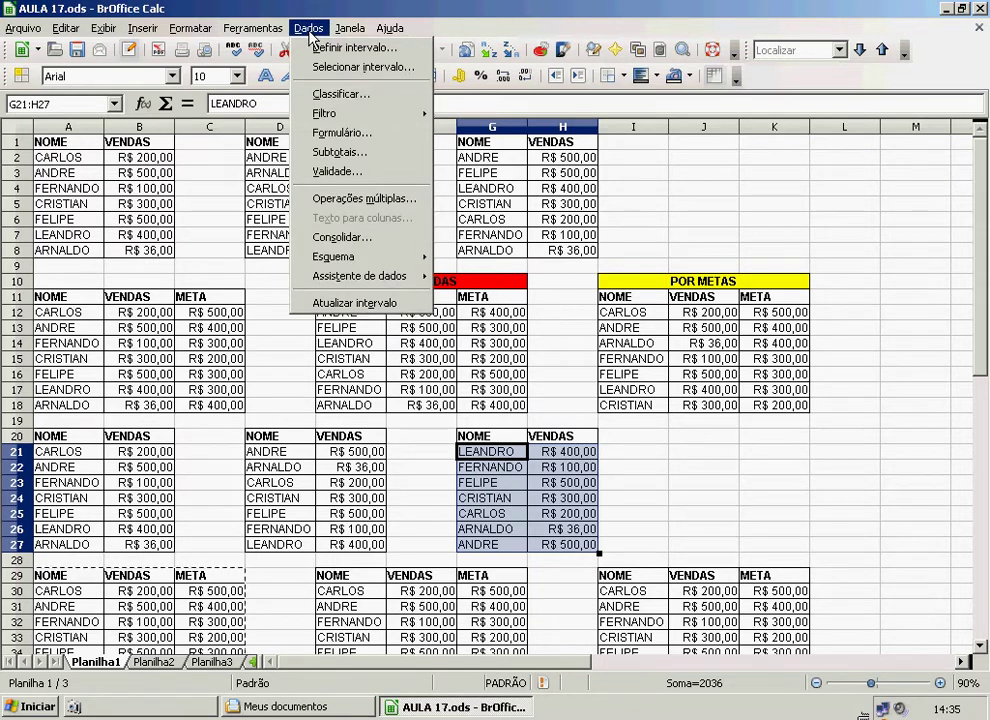
click(352, 100)
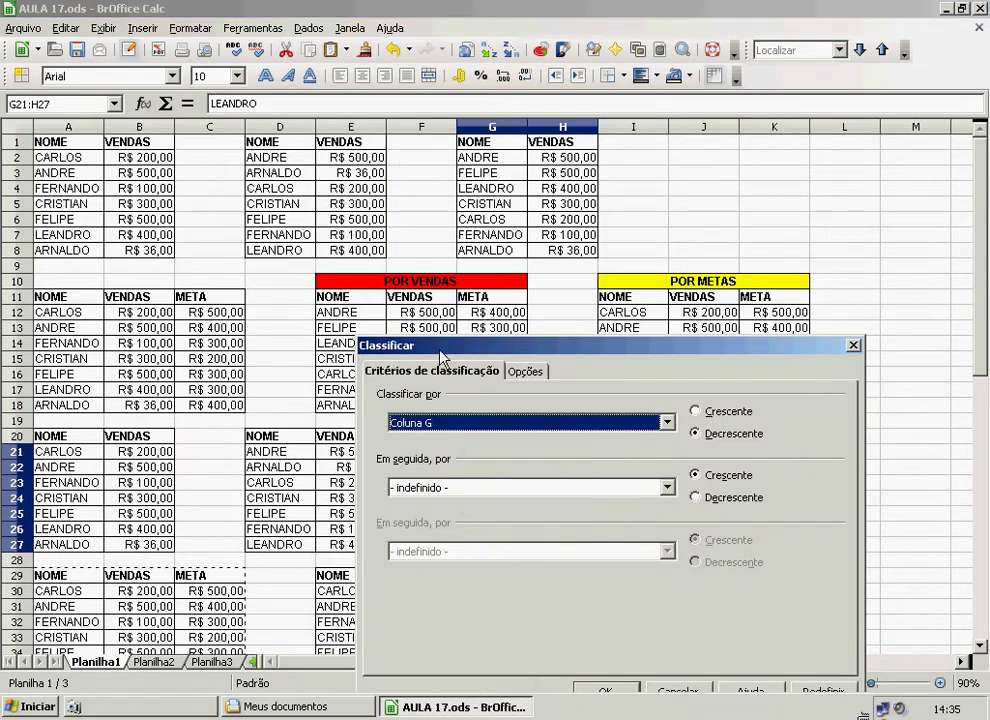
drag(642, 119, 282, 12)
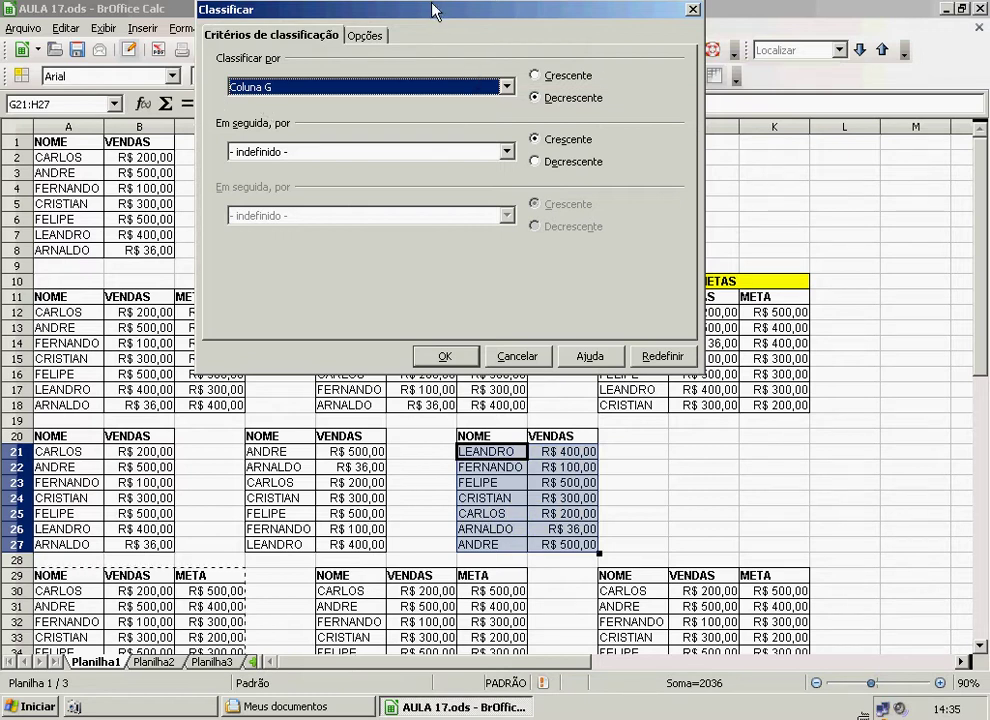
drag(437, 9, 194, 201)
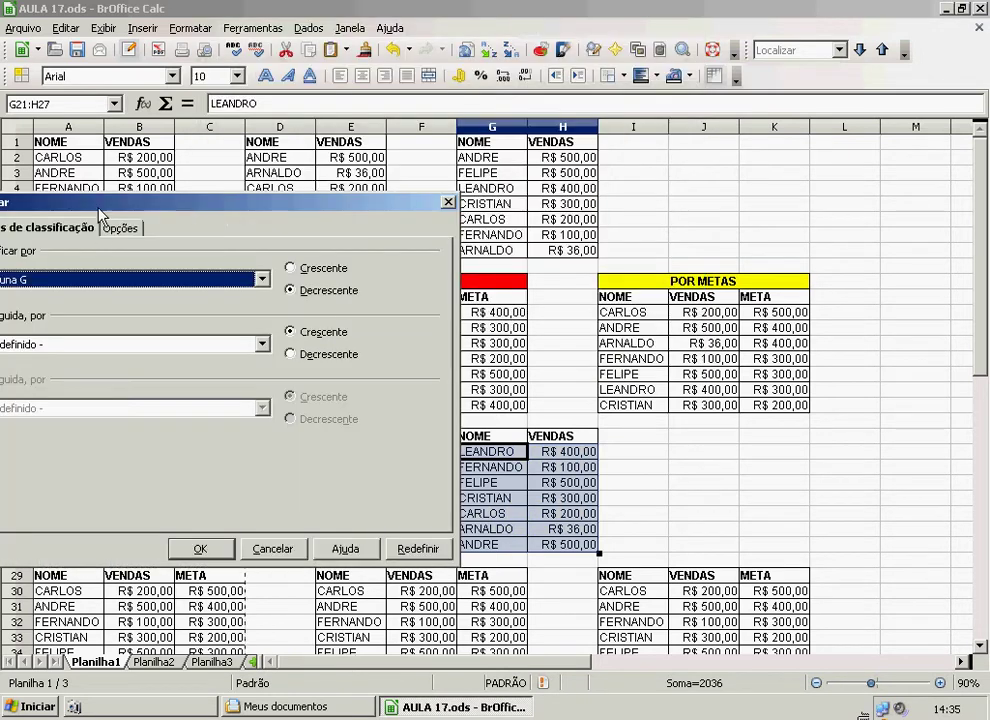
drag(100, 207, 137, 222)
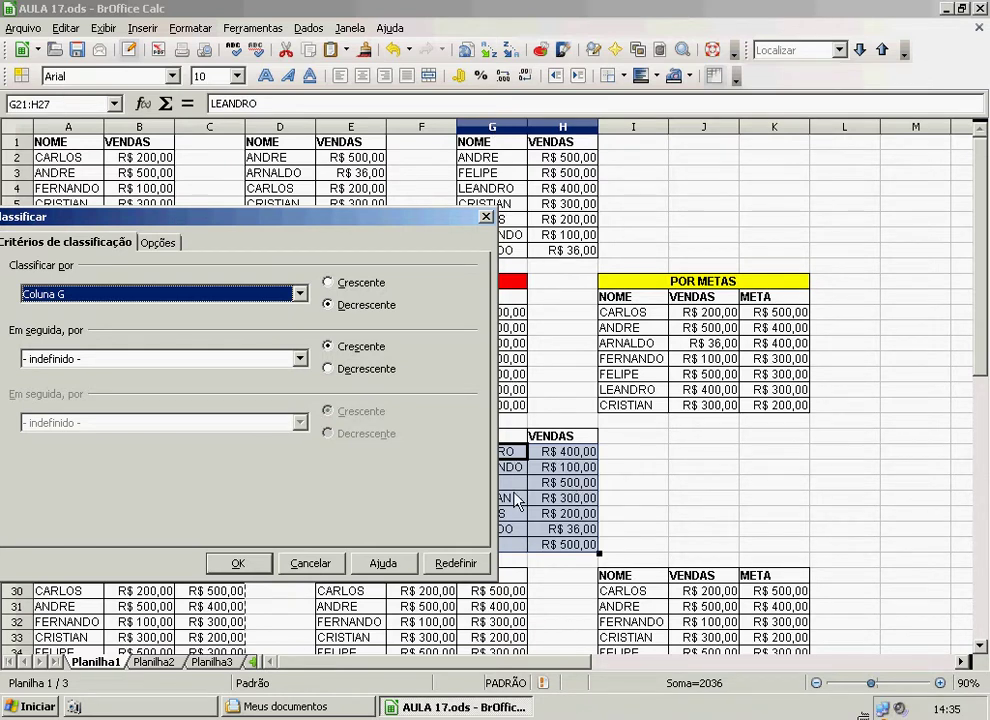
drag(215, 218, 49, 231)
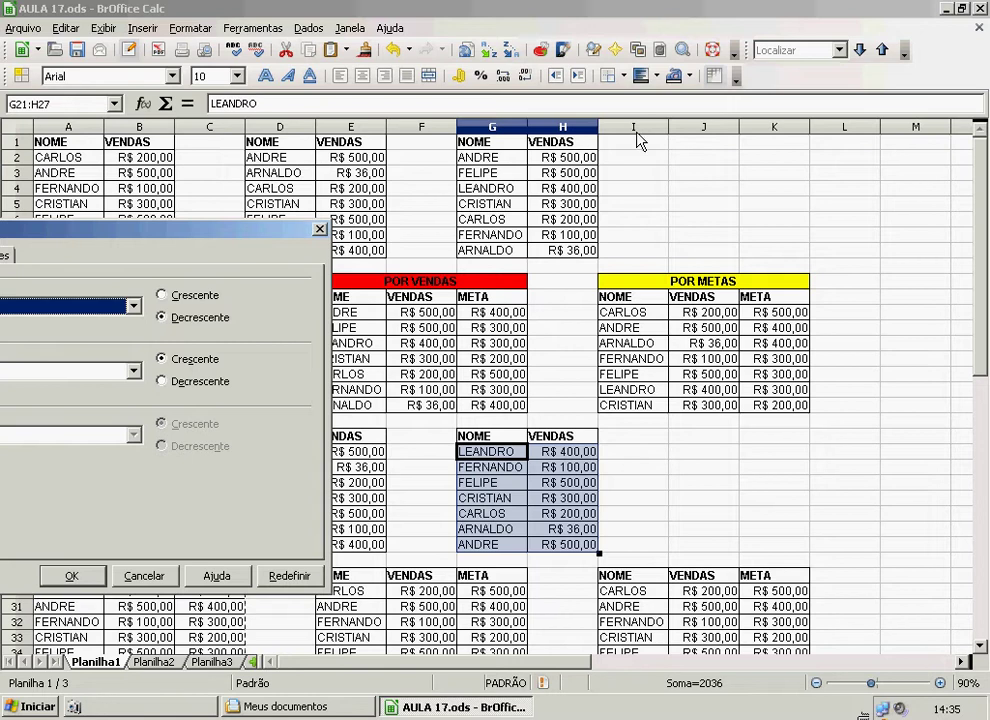
drag(454, 125, 663, 124)
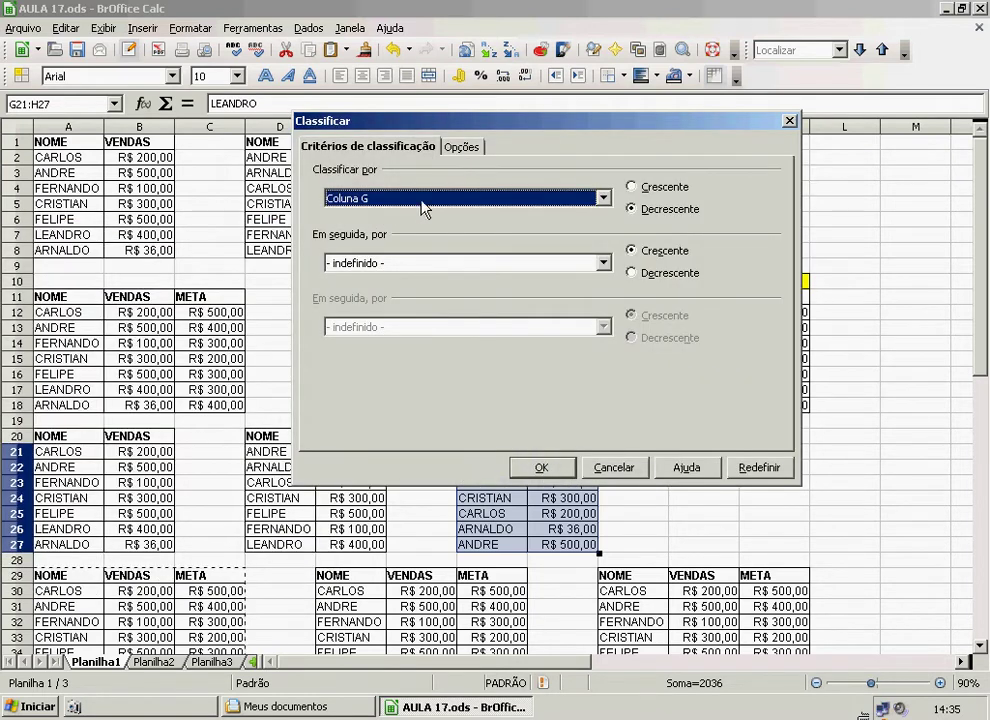
drag(404, 121, 265, 55)
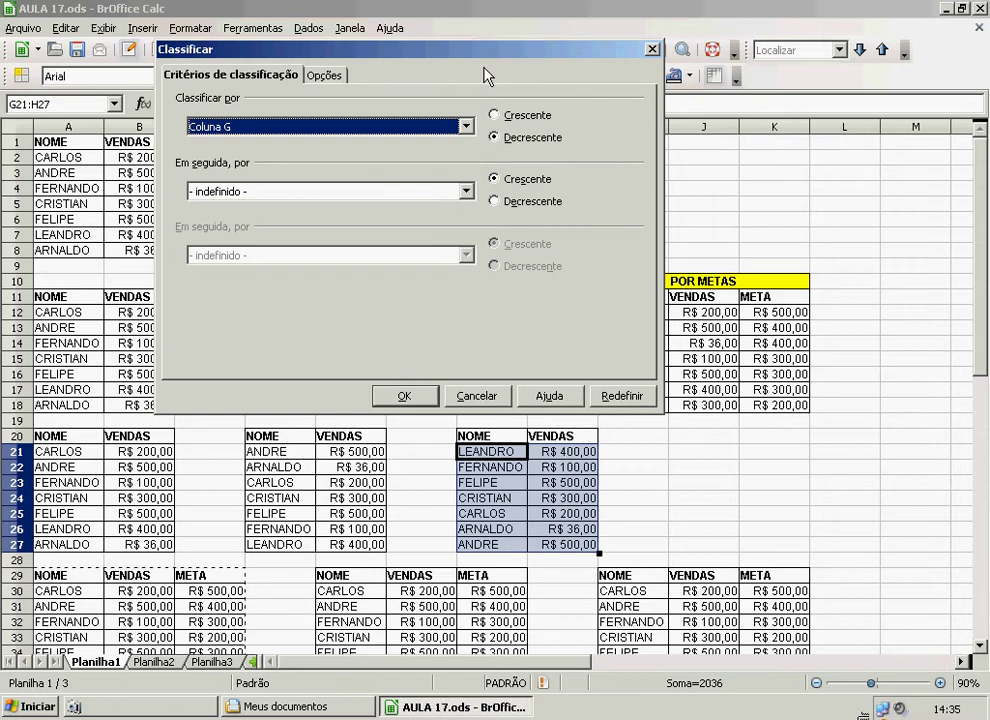
drag(480, 53, 586, 546)
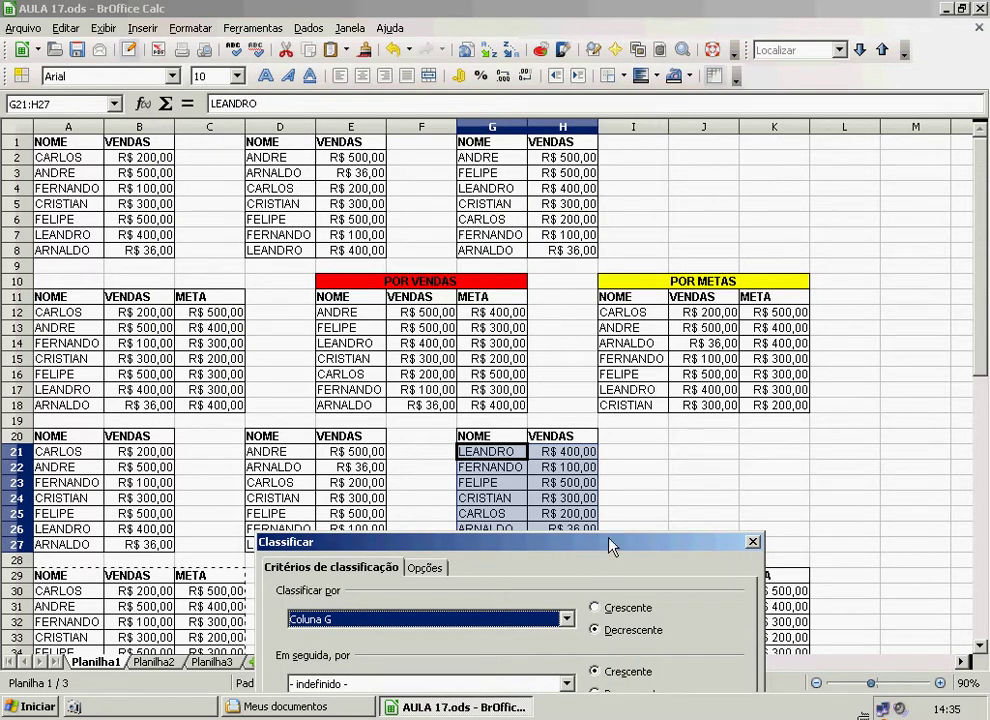
drag(607, 545, 631, 545)
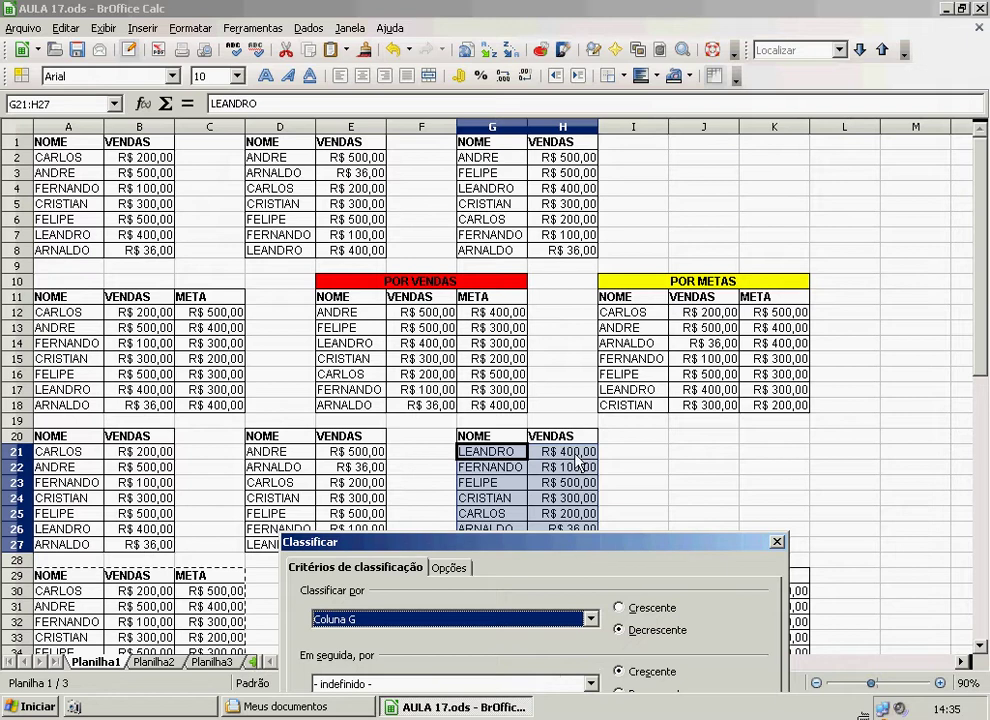
click(582, 617)
click(407, 666)
drag(475, 538, 534, 253)
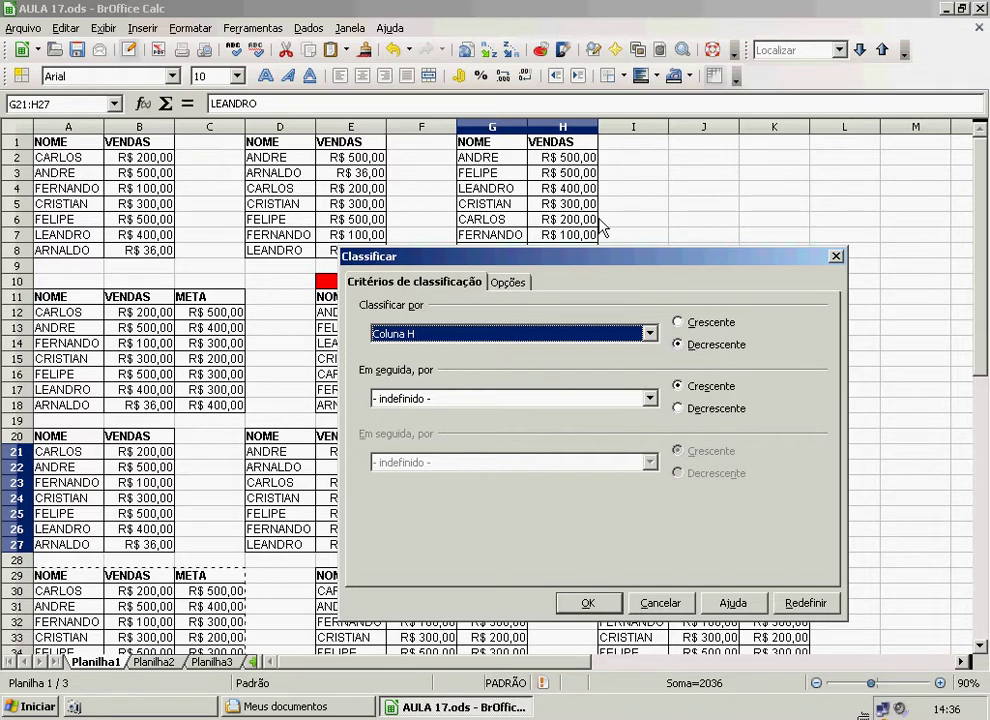
click(678, 344)
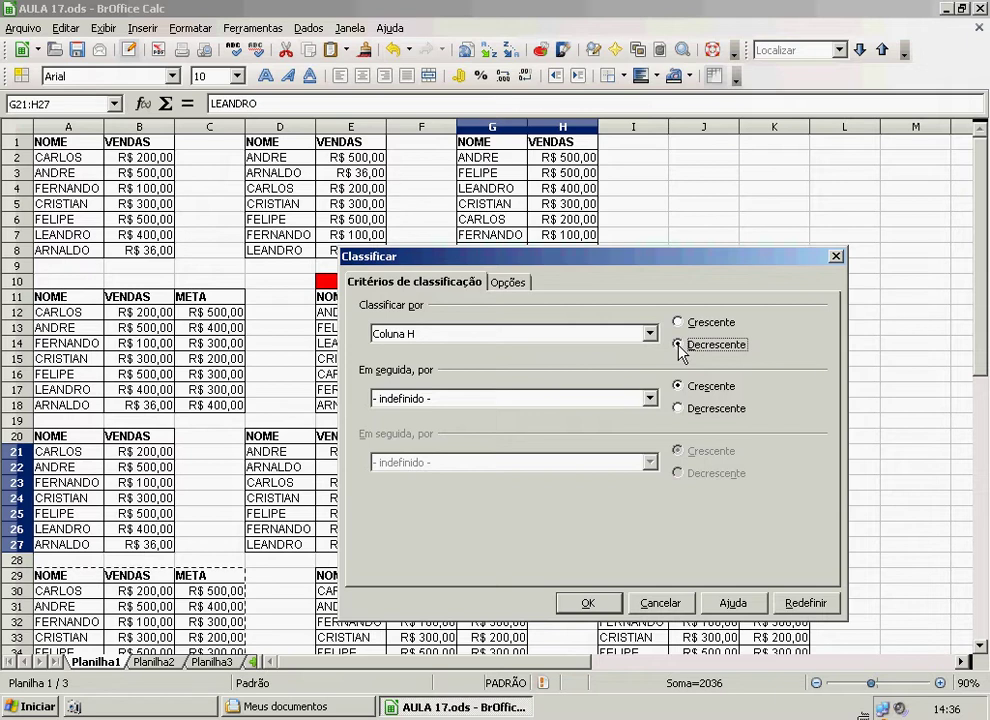
click(590, 604)
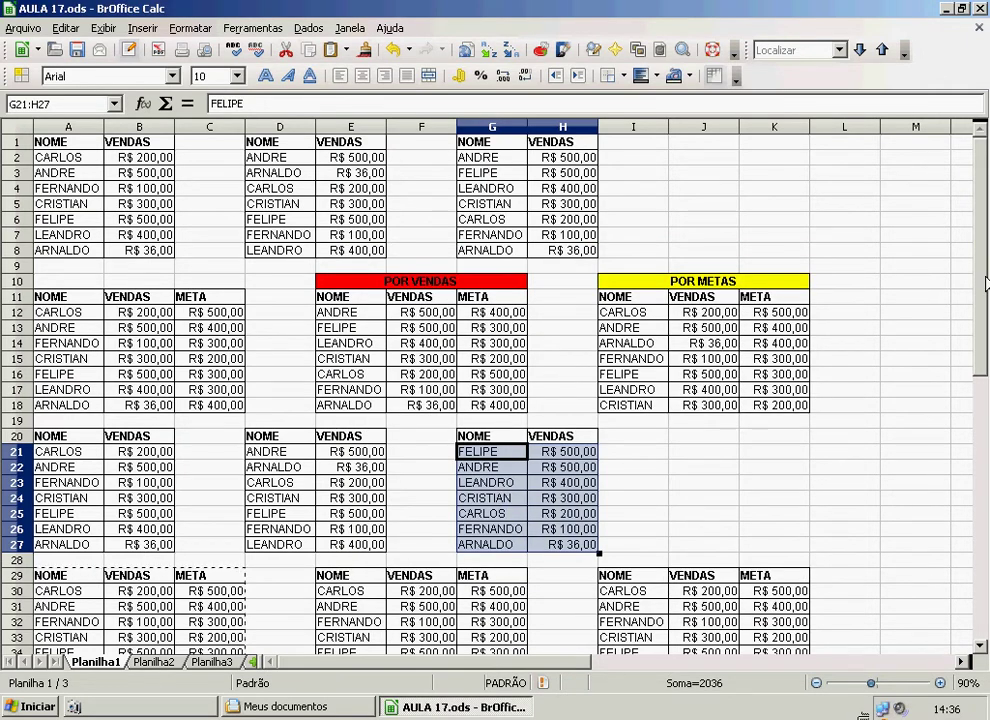
Review the POR VENDAS and POR METAS reference tables against the duplicated NOME, VENDAS and META tables in rows 29 to 36
drag(988, 288, 983, 376)
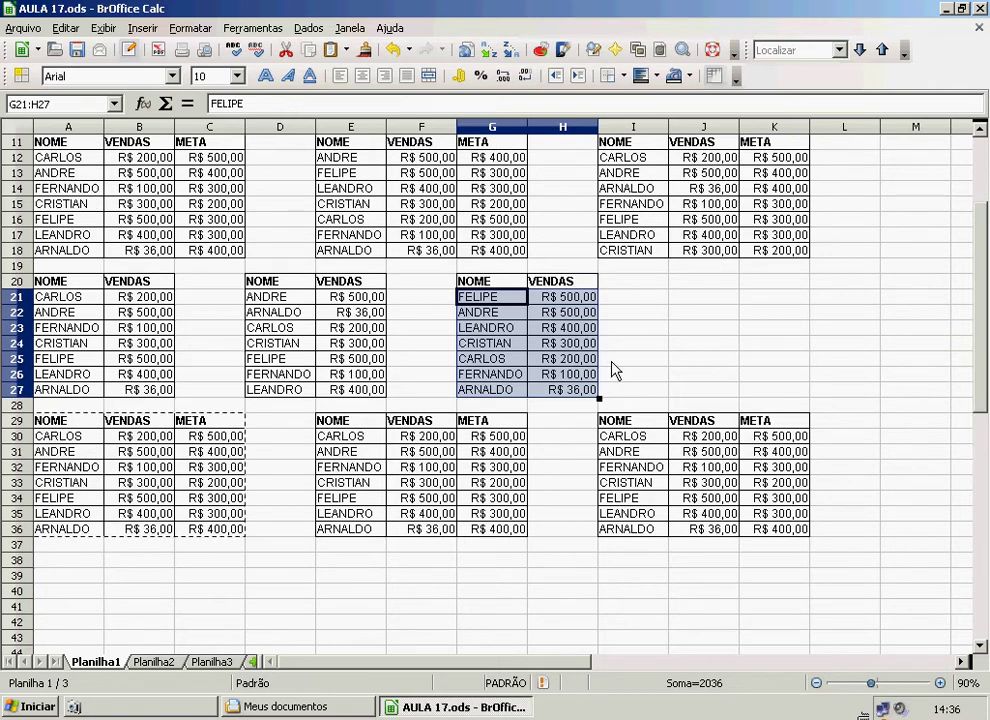
click(689, 343)
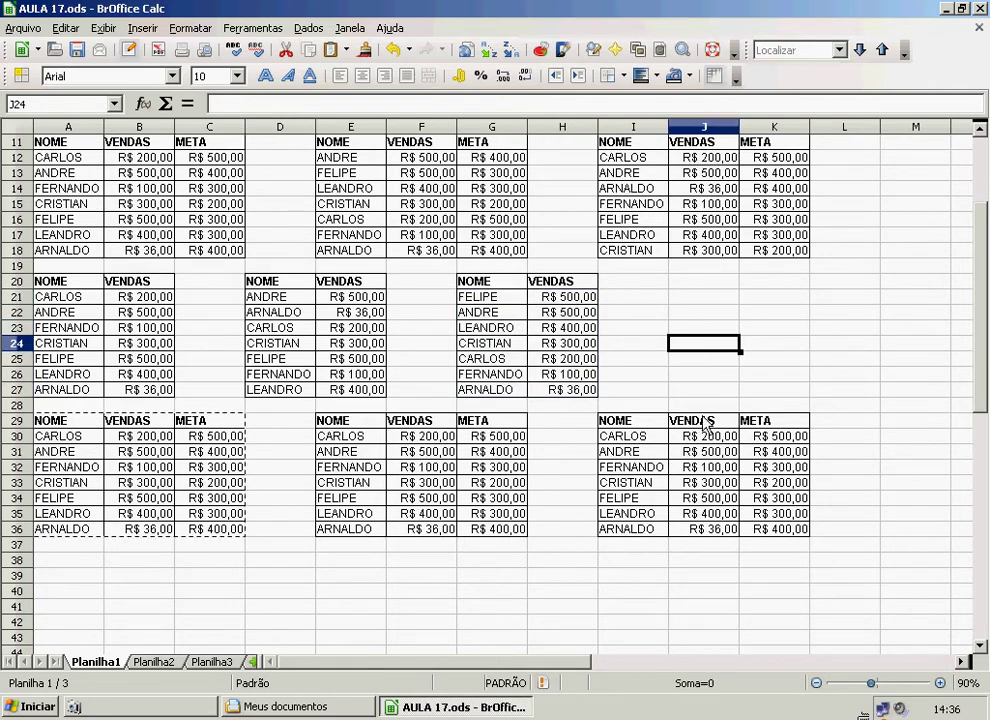
scroll(556, 272, up, 4)
scroll(556, 272, down, 5)
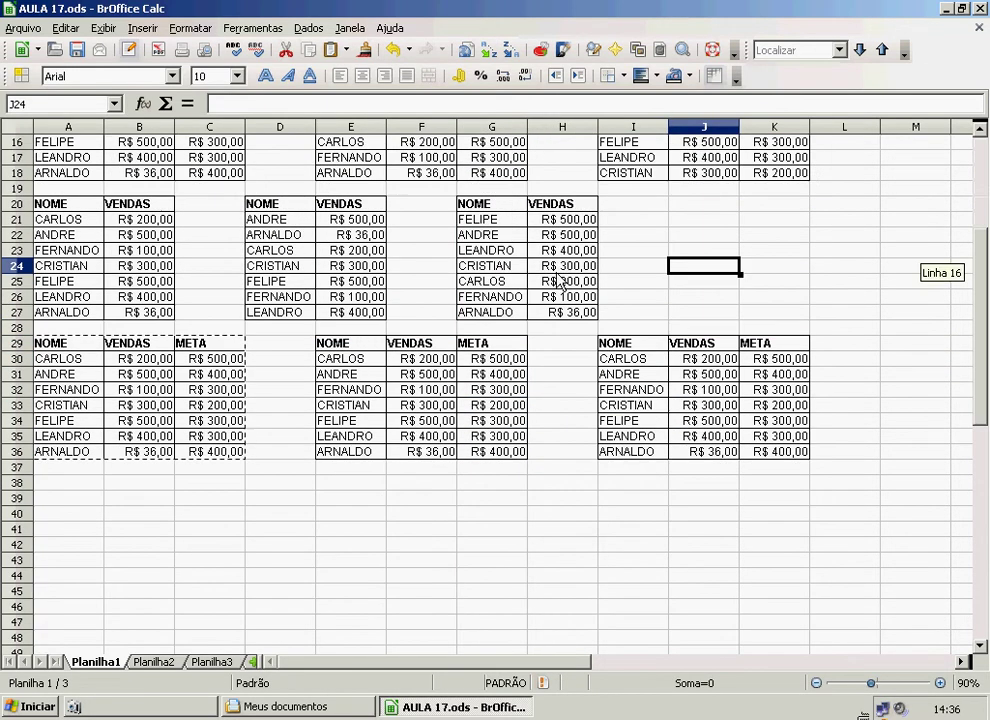
click(347, 420)
click(503, 535)
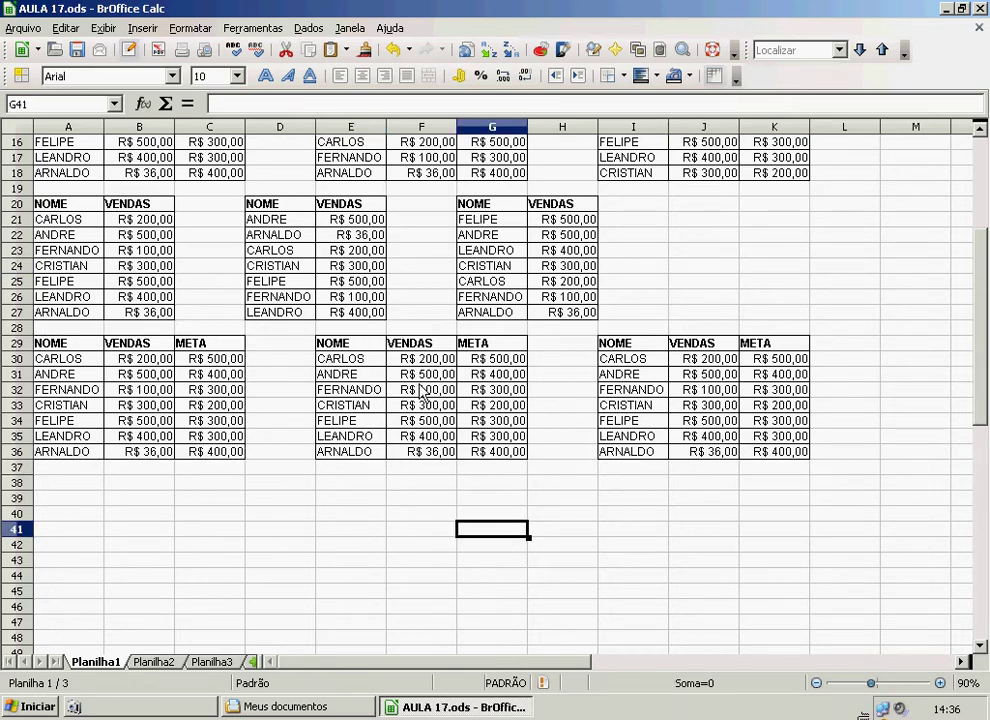
scroll(597, 345, up, 5)
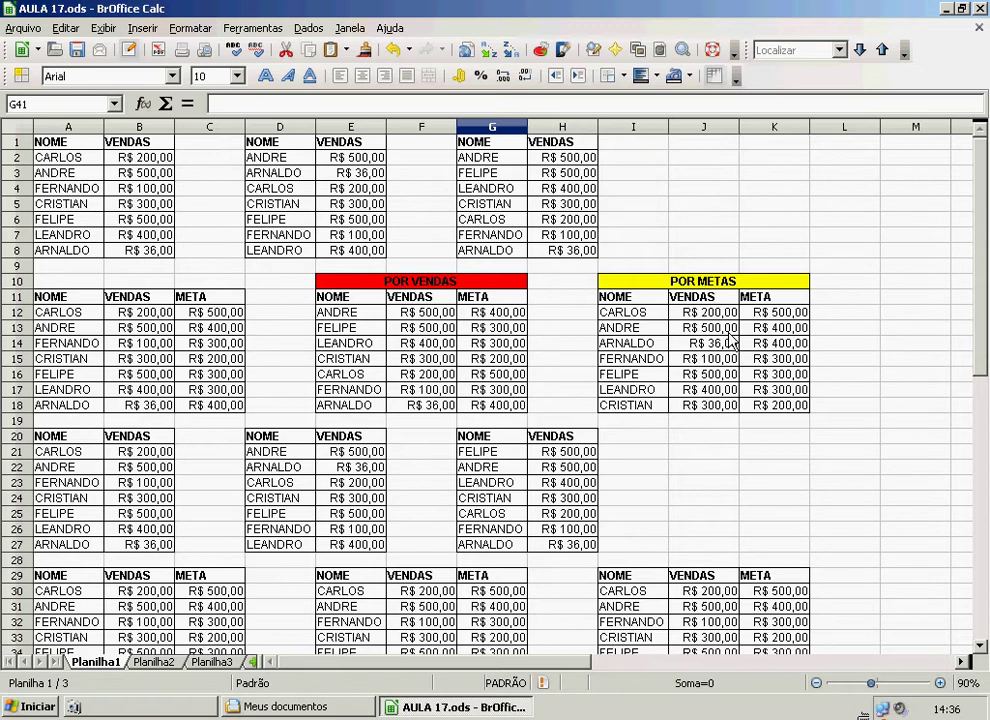
scroll(637, 451, down, 4)
scroll(637, 451, down, 5)
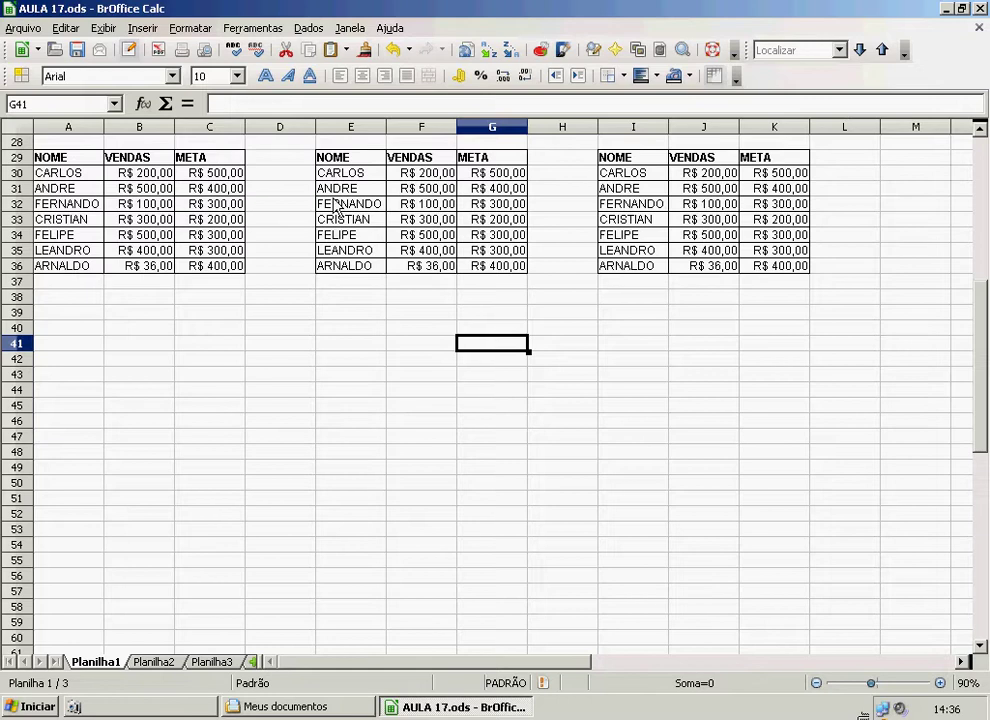
Sort the data rows E30:G36, without the header, by Coluna F (VENDAS) in descending order using Classificar
click(366, 178)
drag(366, 178, 484, 275)
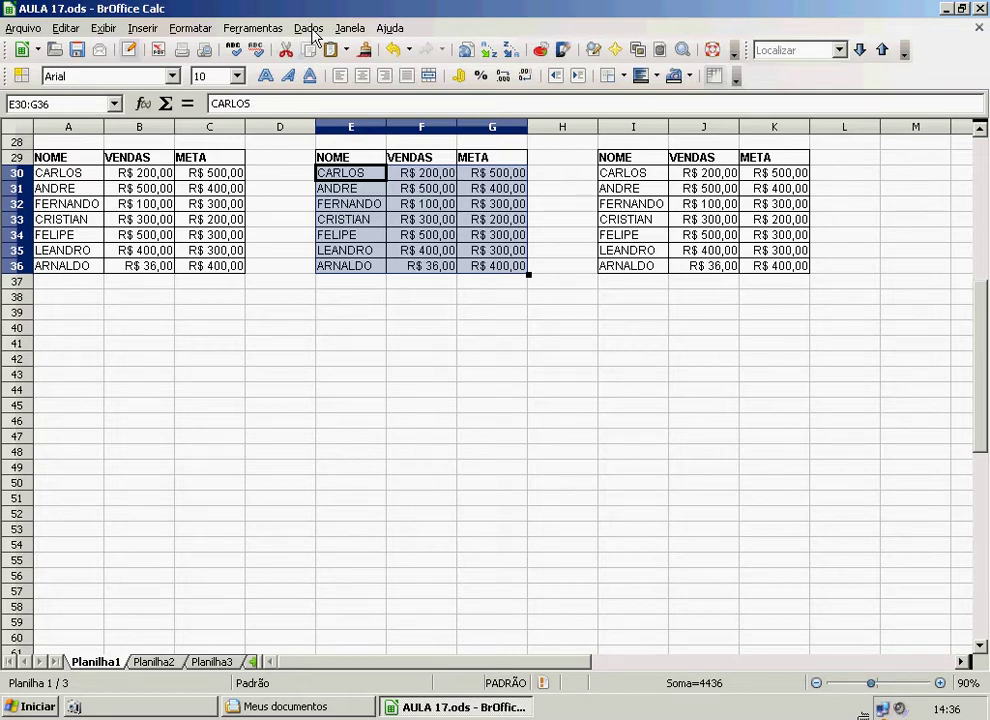
click(308, 28)
click(361, 103)
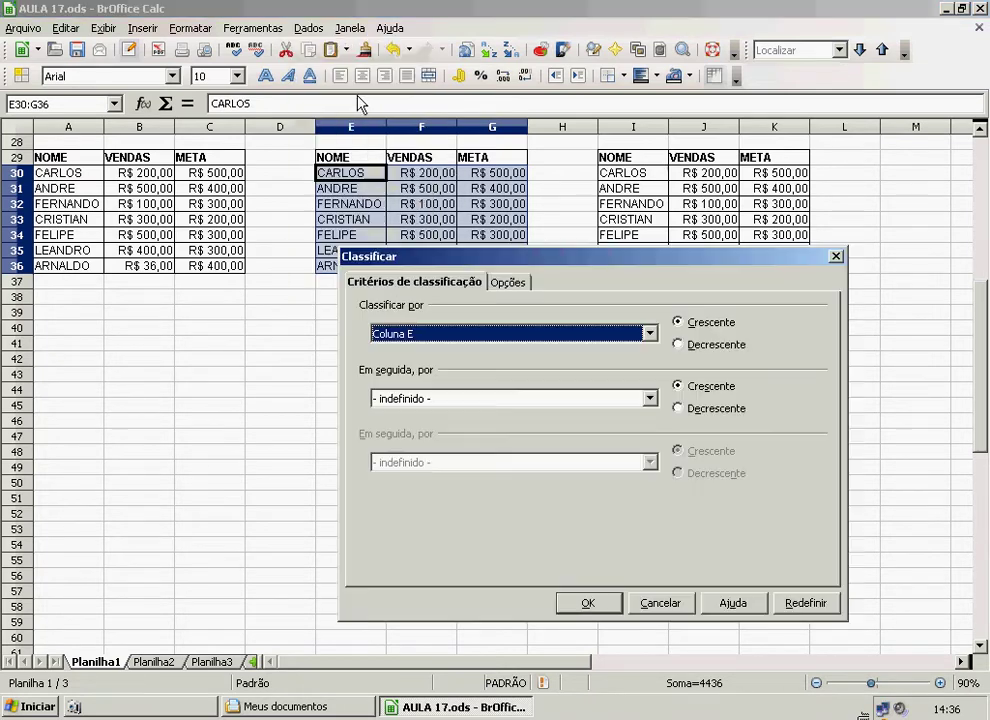
drag(461, 260, 406, 318)
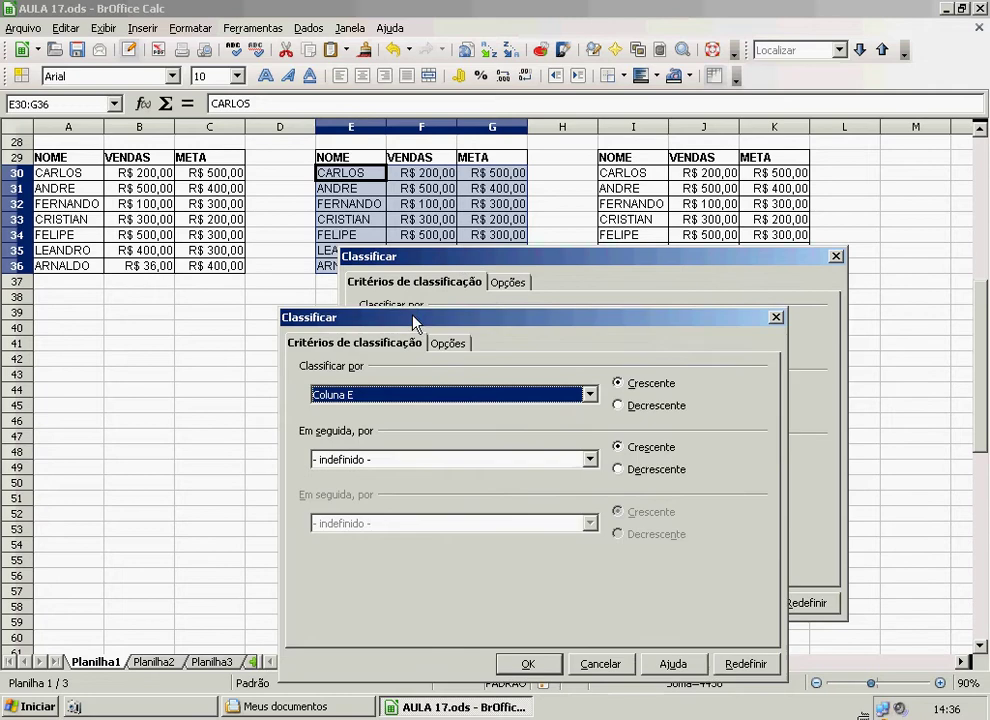
click(590, 395)
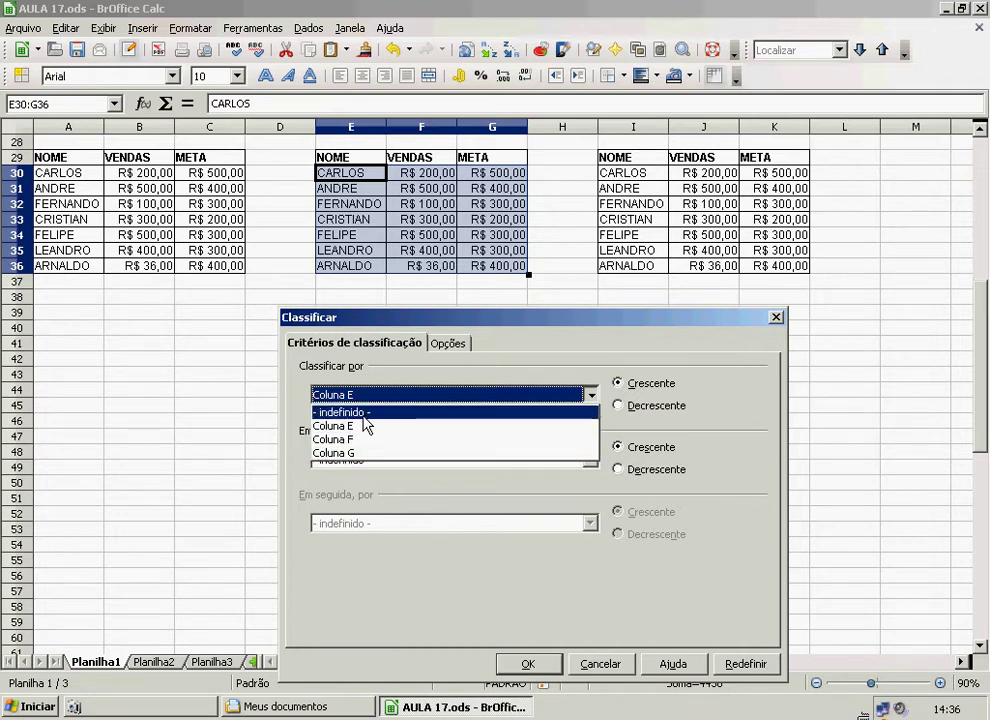
click(342, 440)
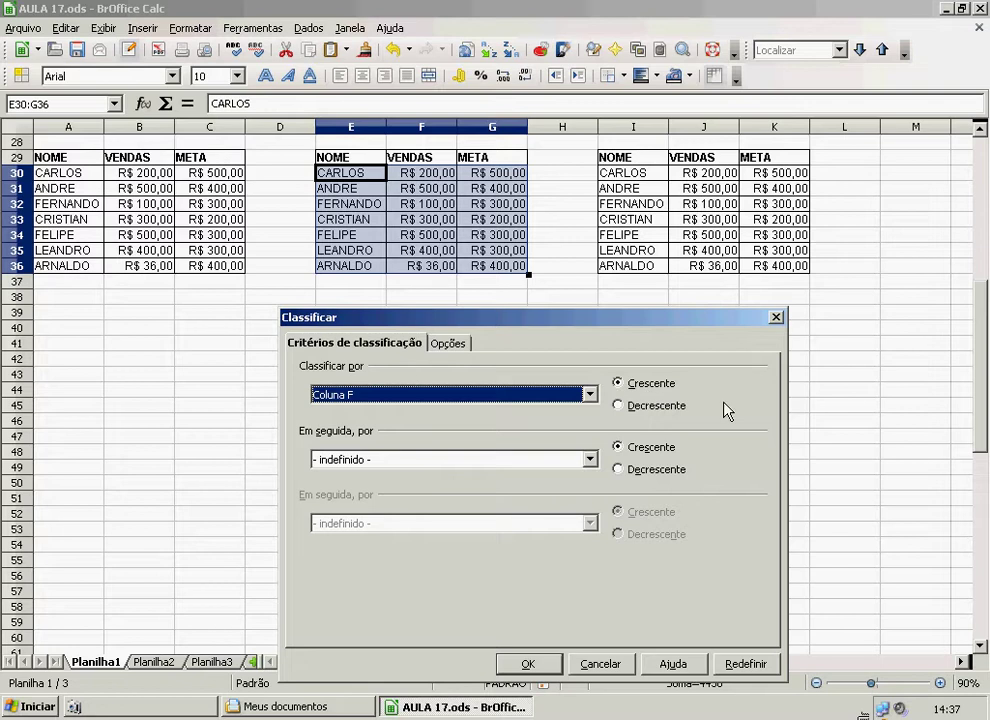
click(619, 406)
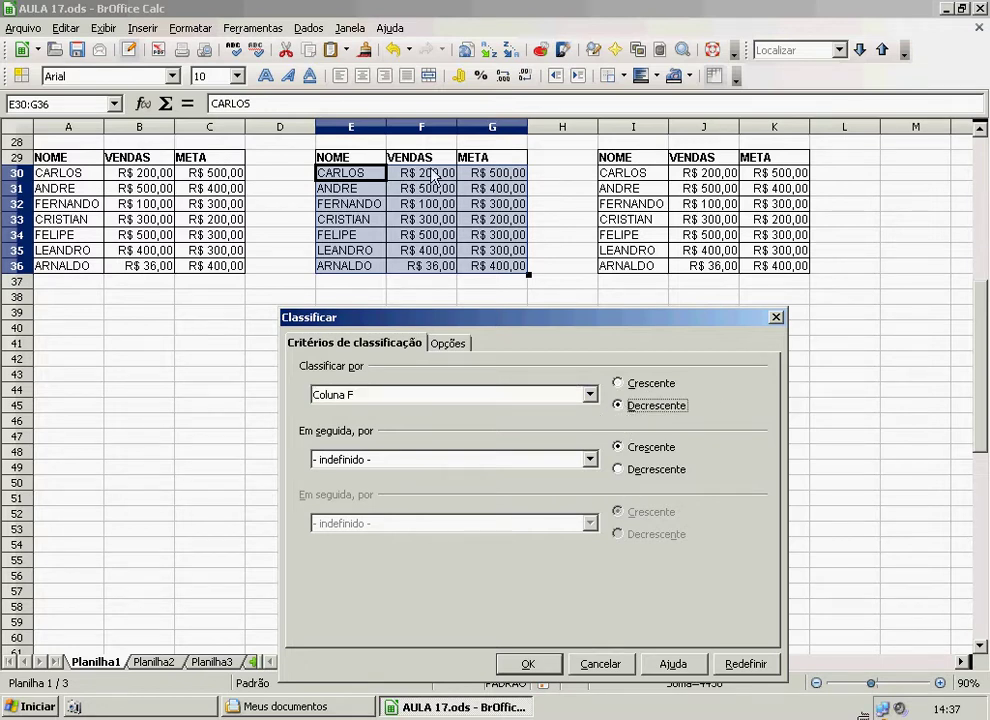
click(523, 664)
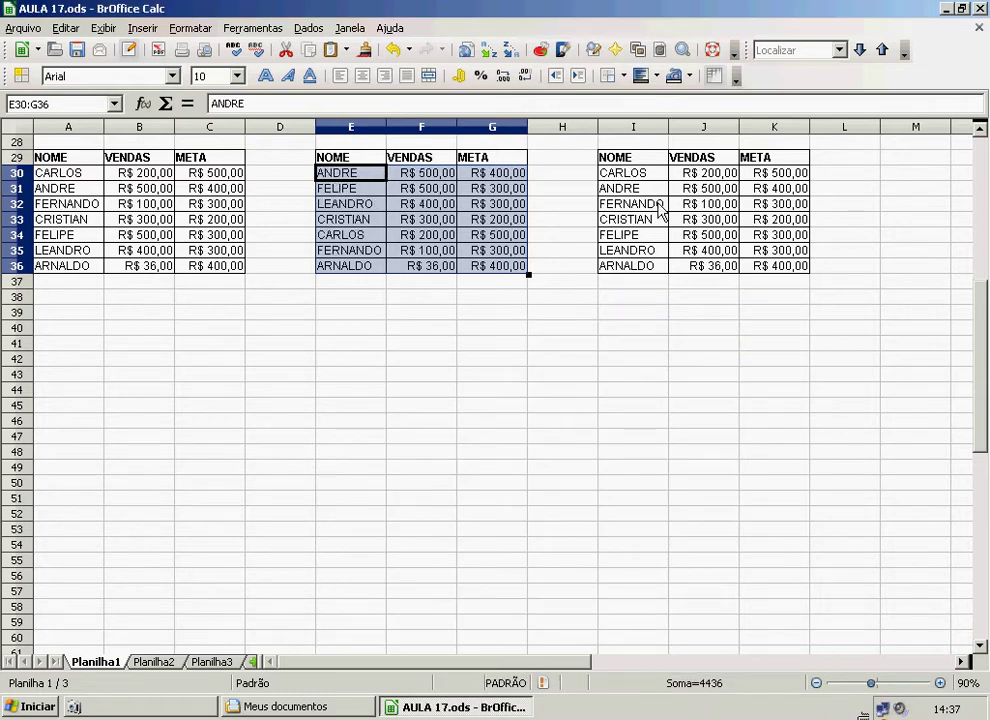
click(398, 190)
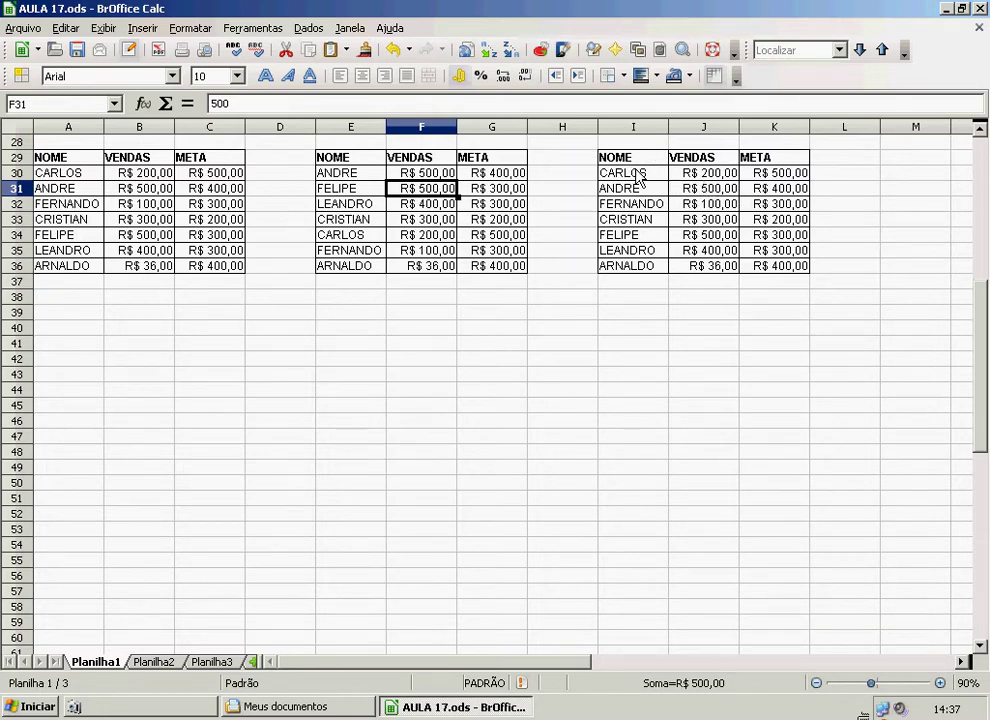
Sort the data rows I30:K36, without the header, by Coluna K (META) in descending order using Classificar
drag(632, 179, 778, 277)
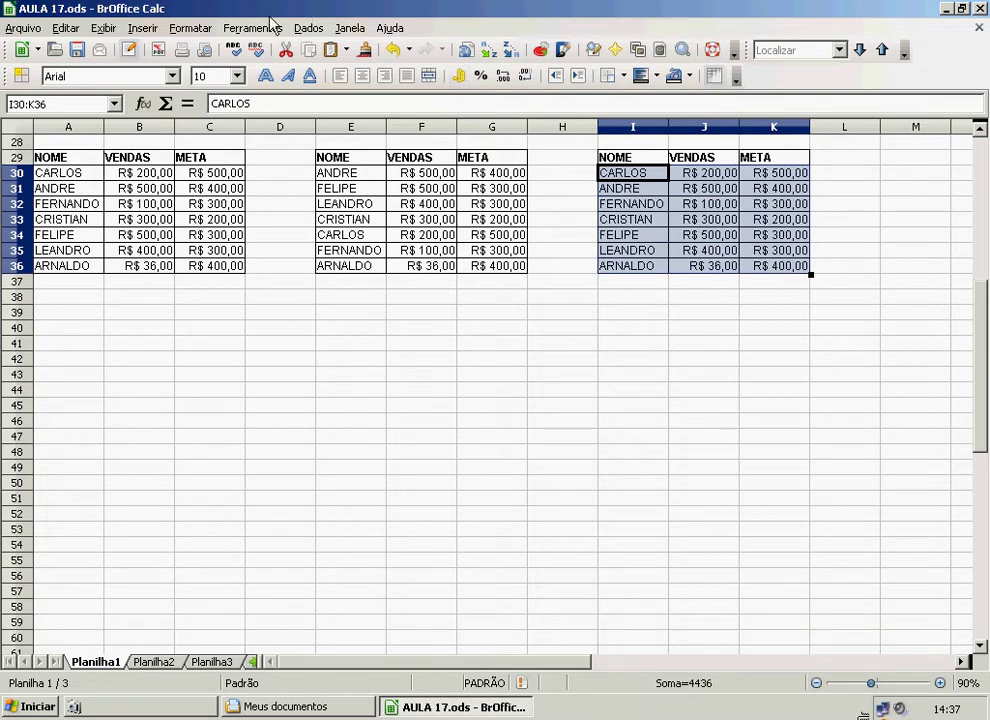
click(308, 28)
click(368, 98)
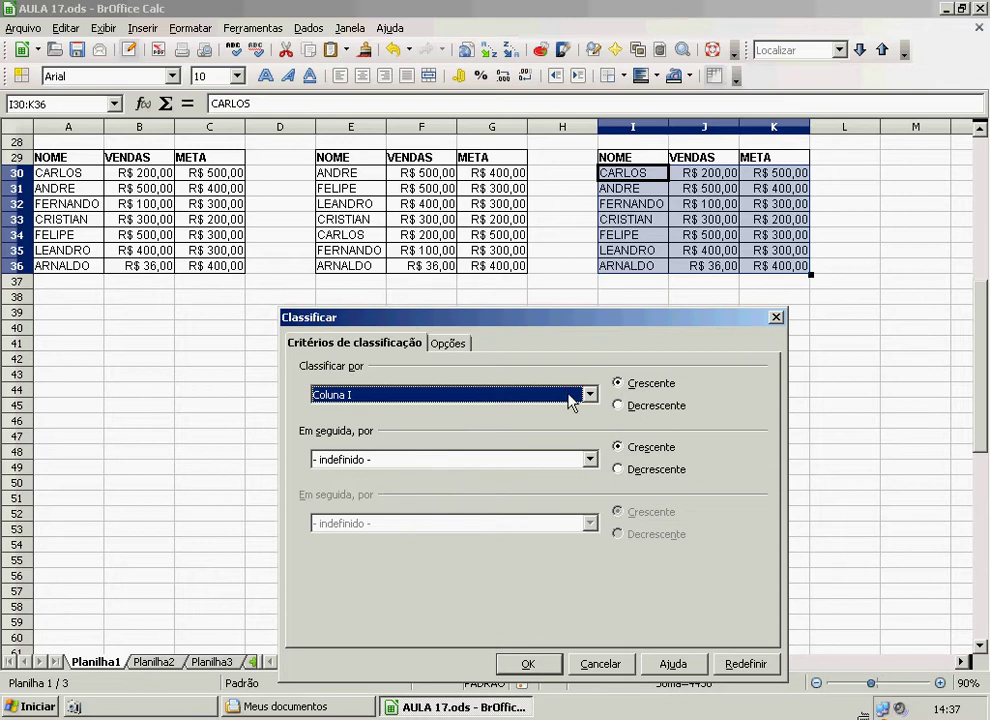
click(572, 398)
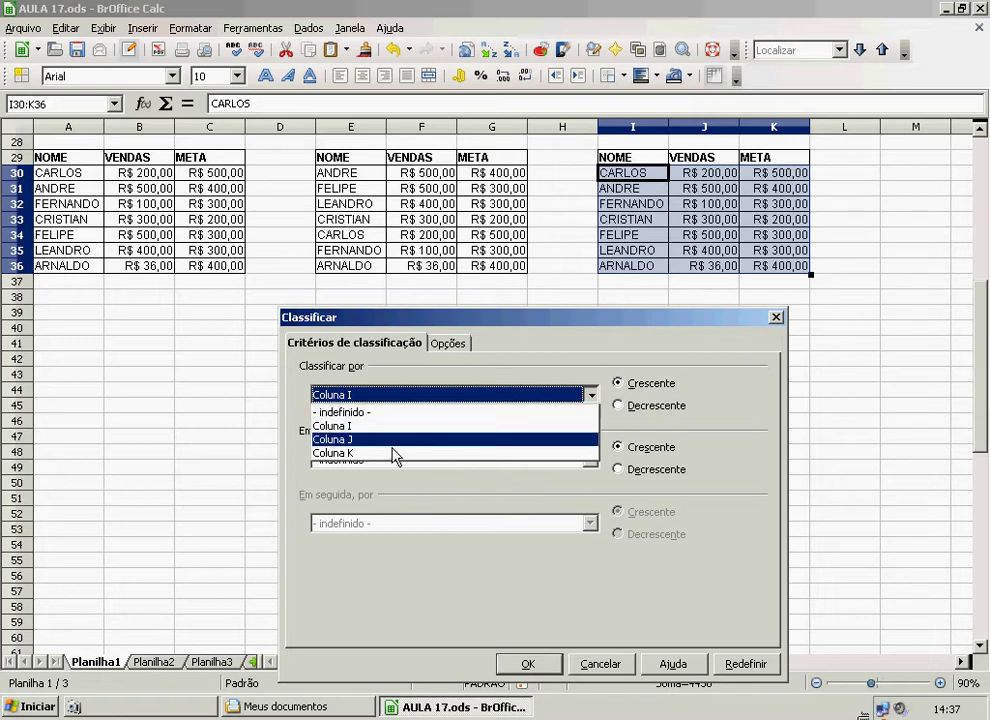
click(338, 455)
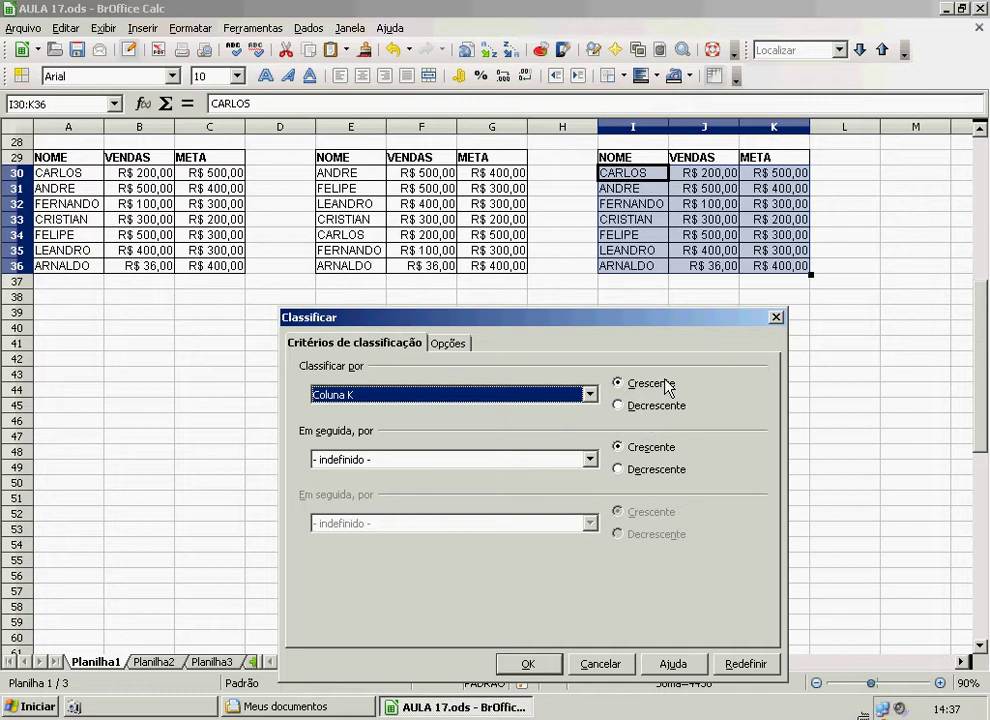
click(619, 406)
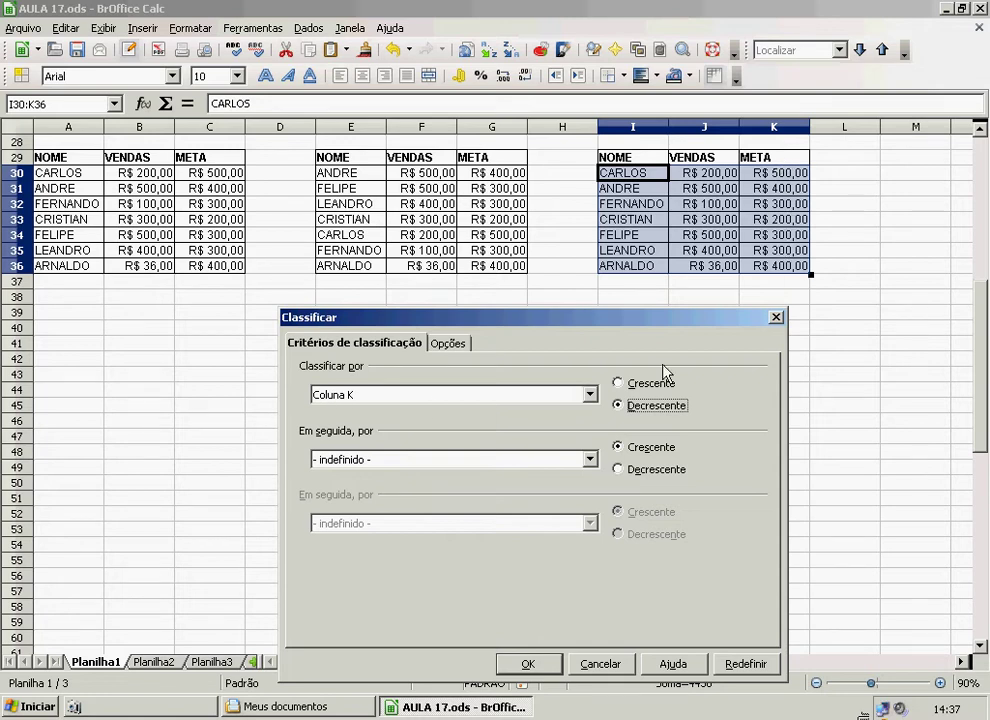
click(522, 666)
click(655, 486)
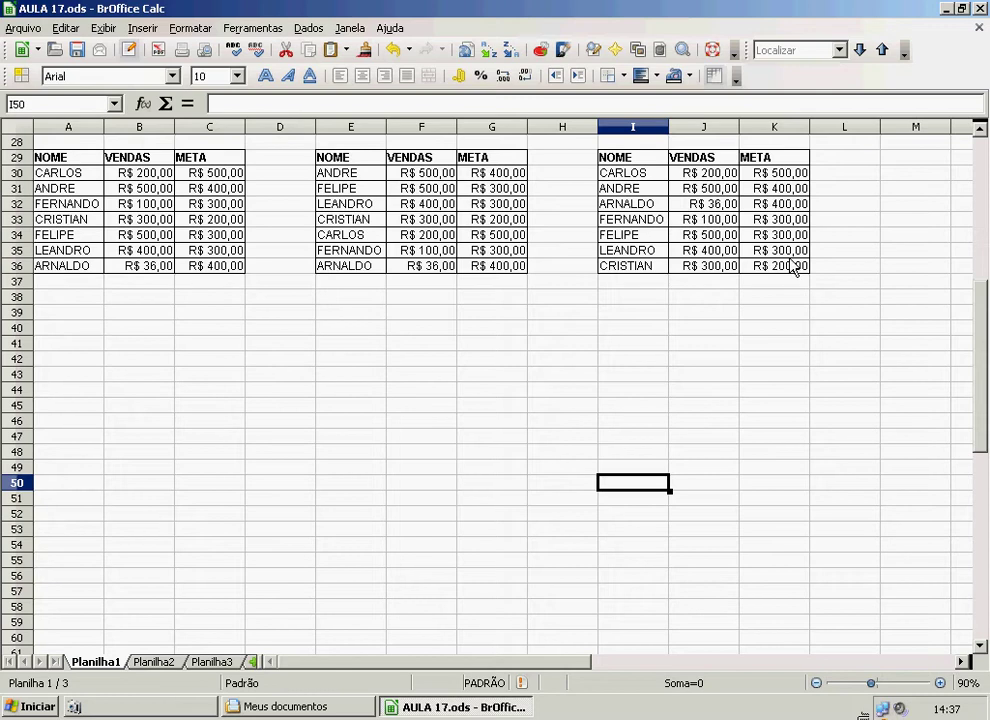
scroll(666, 470, up, 8)
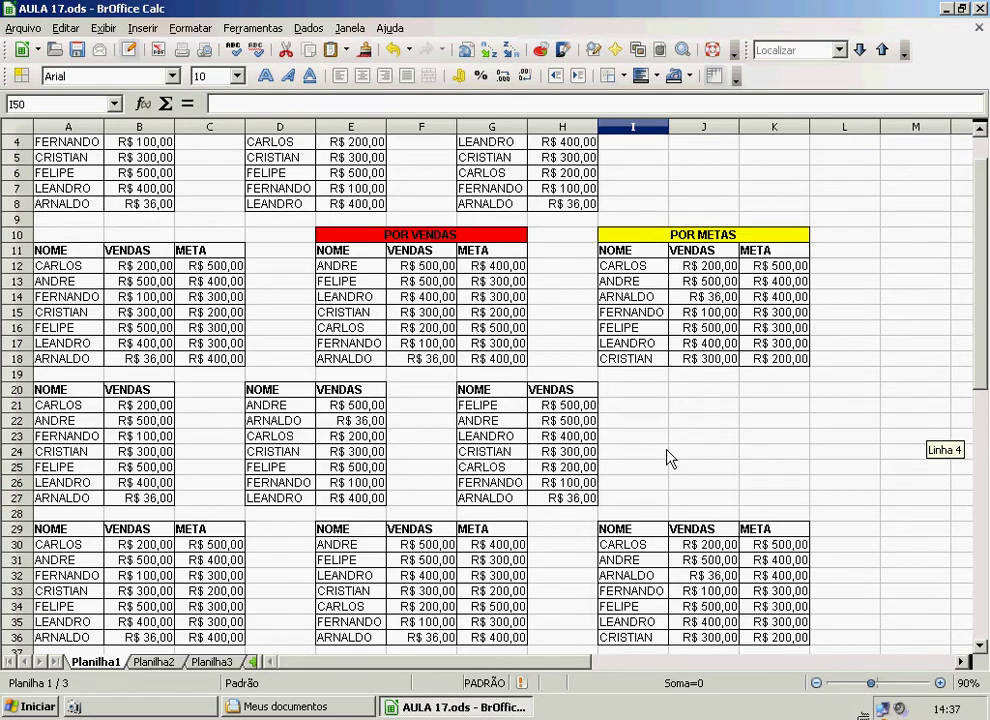
Review the sorted duplicate tables in rows 20 to 36 against the reference tables in rows 1 to 18
scroll(807, 526, down, 4)
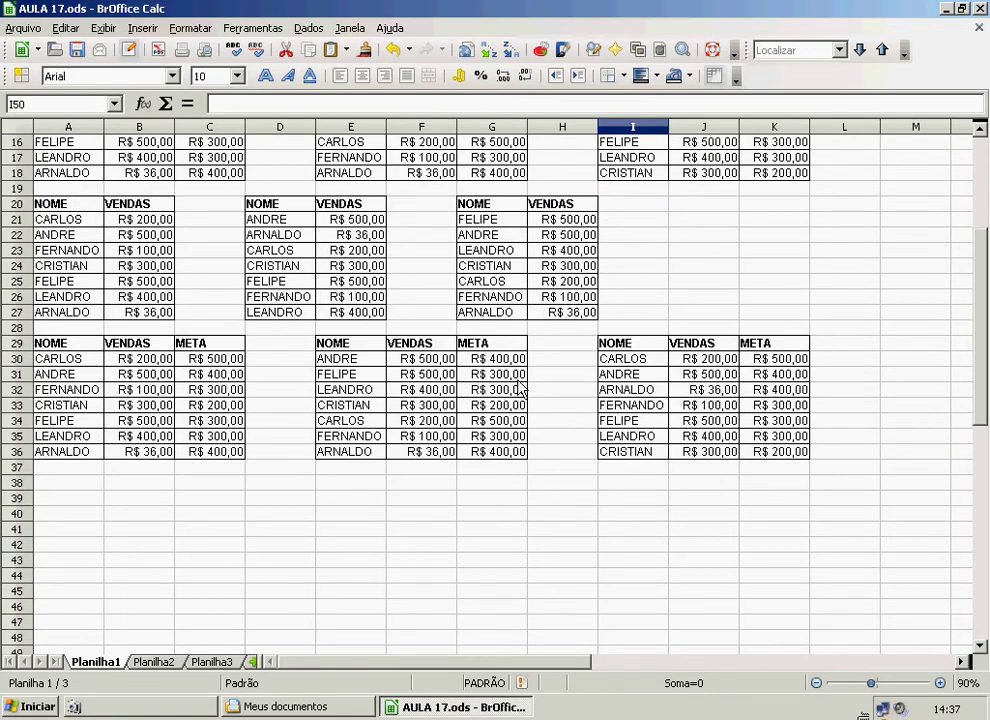
scroll(541, 364, up, 5)
scroll(541, 369, down, 9)
scroll(563, 384, up, 8)
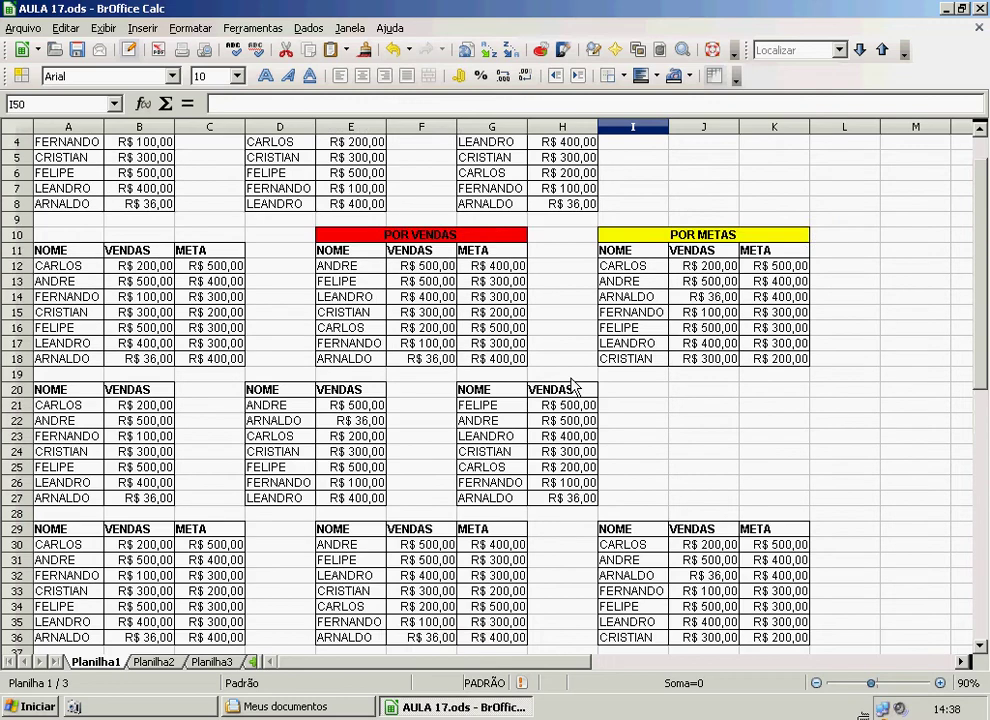
scroll(573, 385, down, 3)
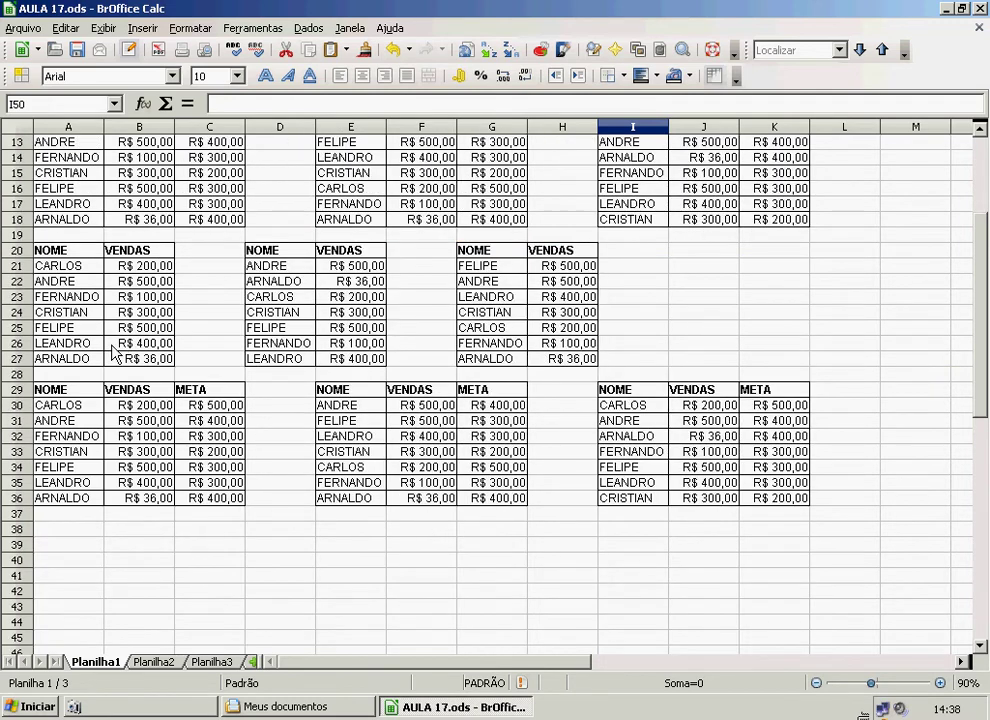
scroll(780, 444, up, 4)
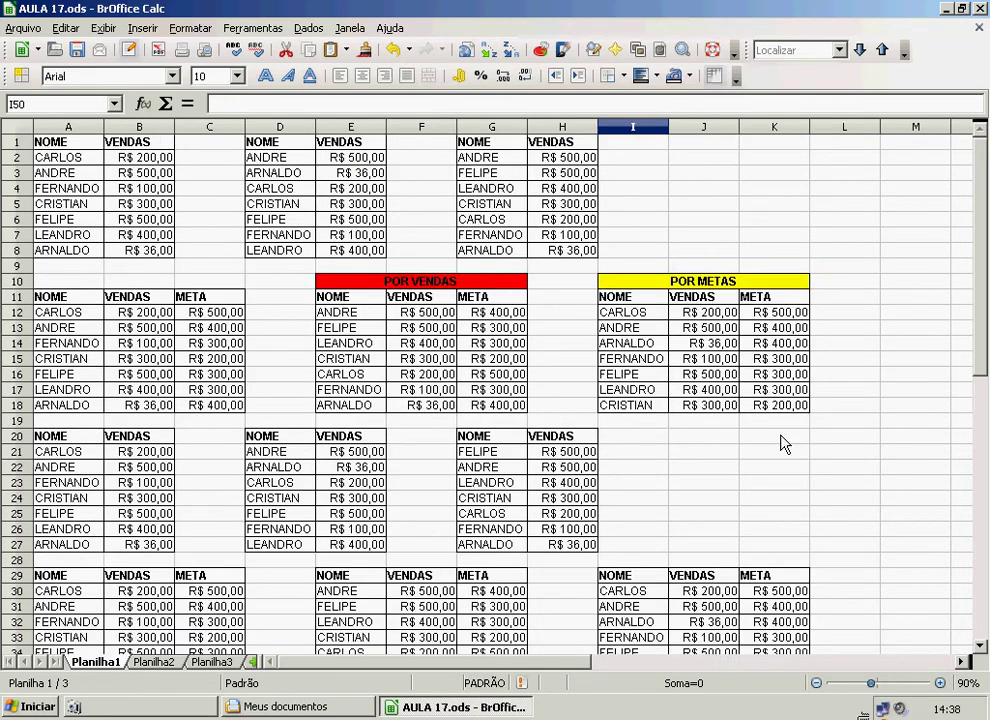
scroll(734, 493, down, 6)
scroll(410, 405, up, 1)
drag(342, 362, 484, 456)
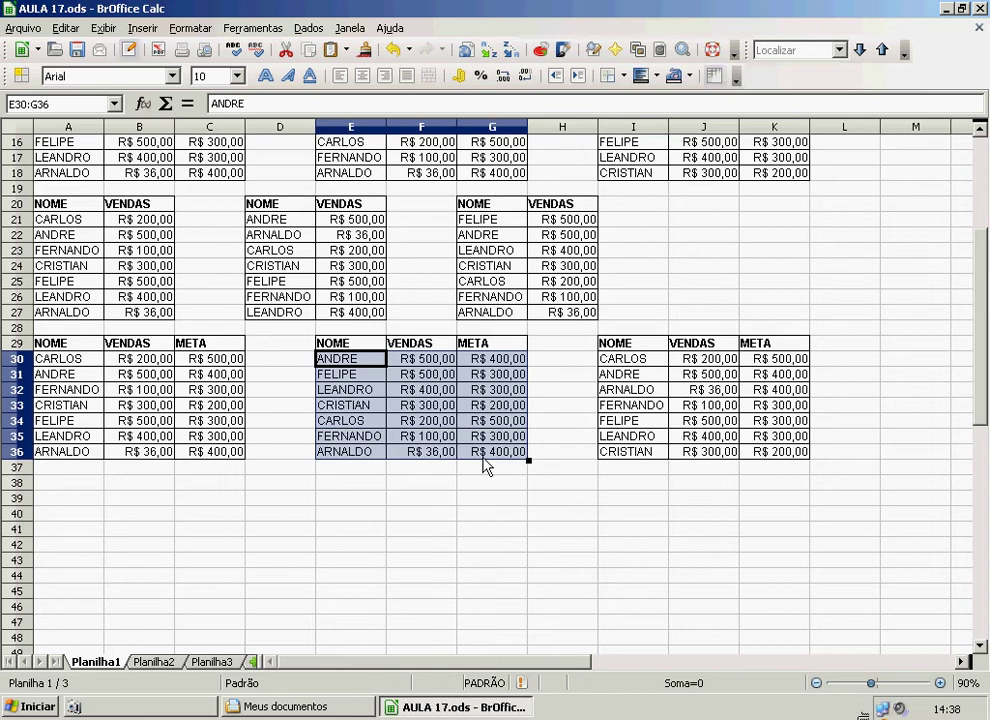
click(360, 543)
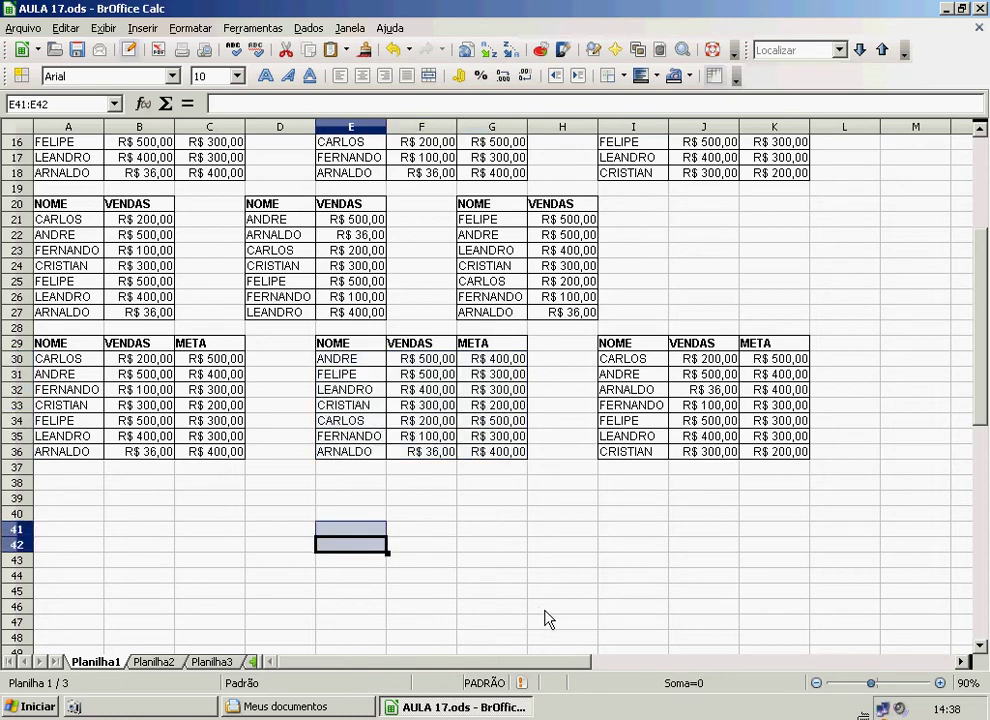
click(628, 577)
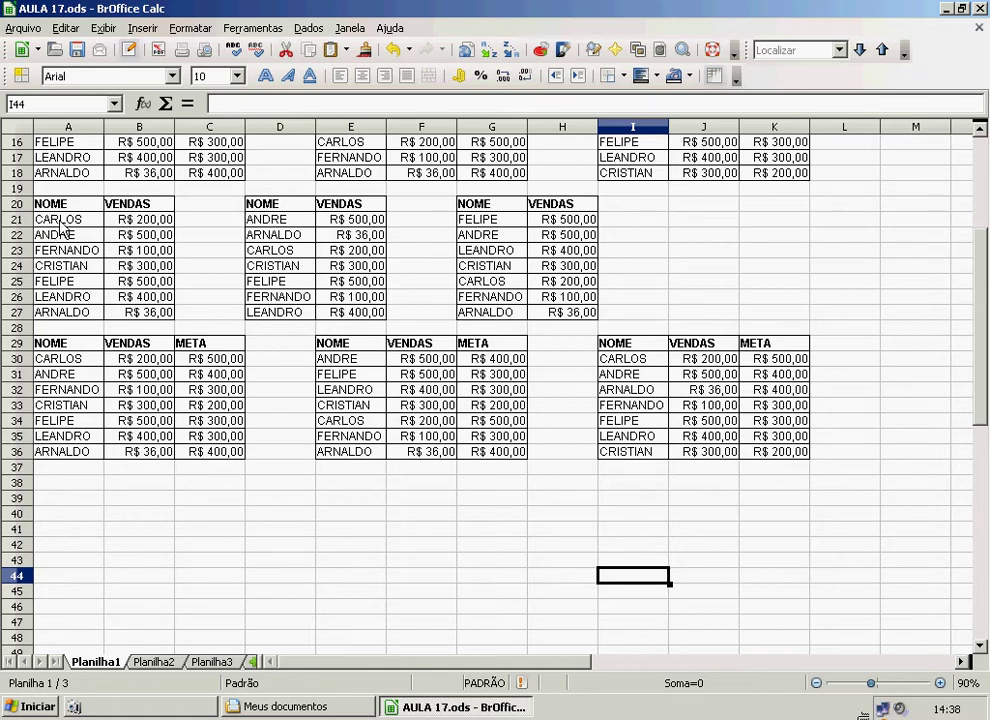
Examine the sort range options offered for a descending quick sort of only the names D21:D27, and cancel the sort
drag(279, 227, 276, 316)
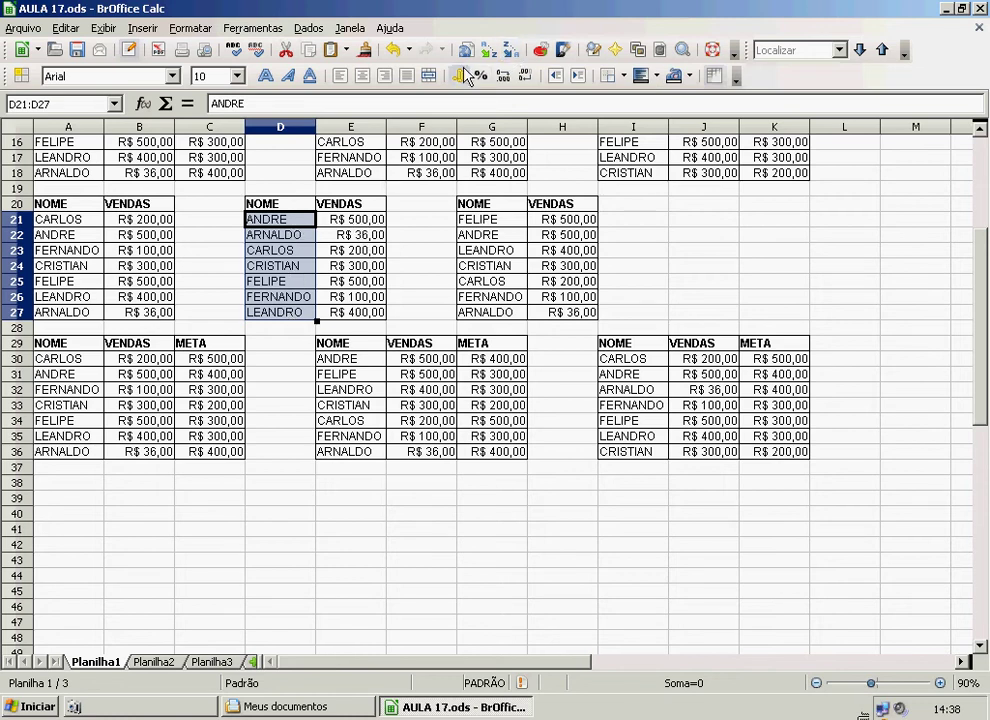
click(512, 51)
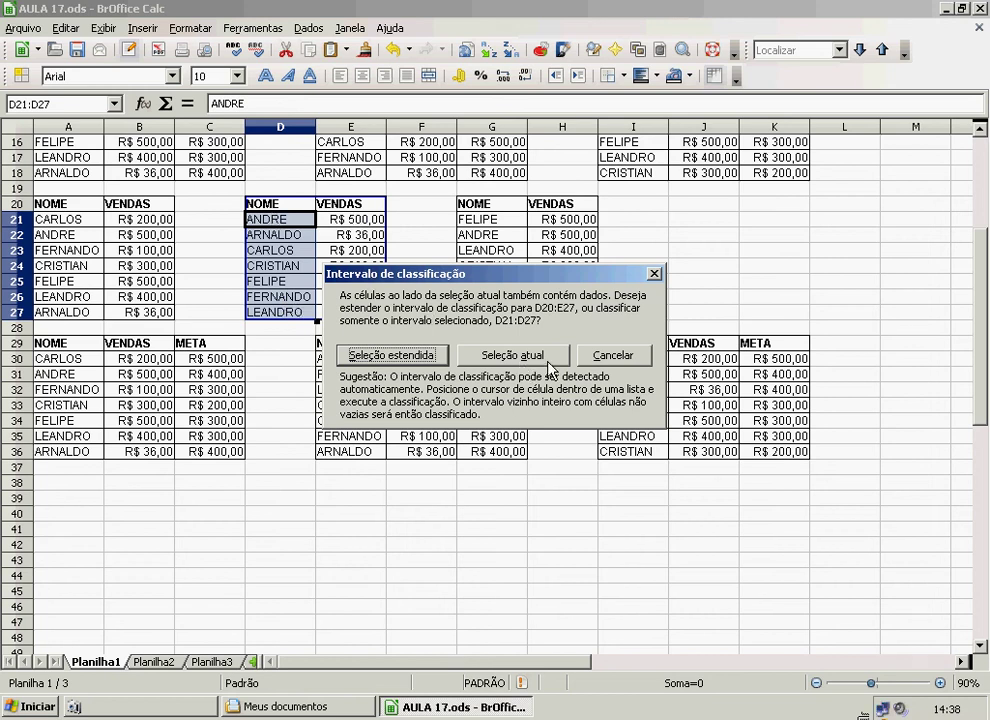
click(612, 357)
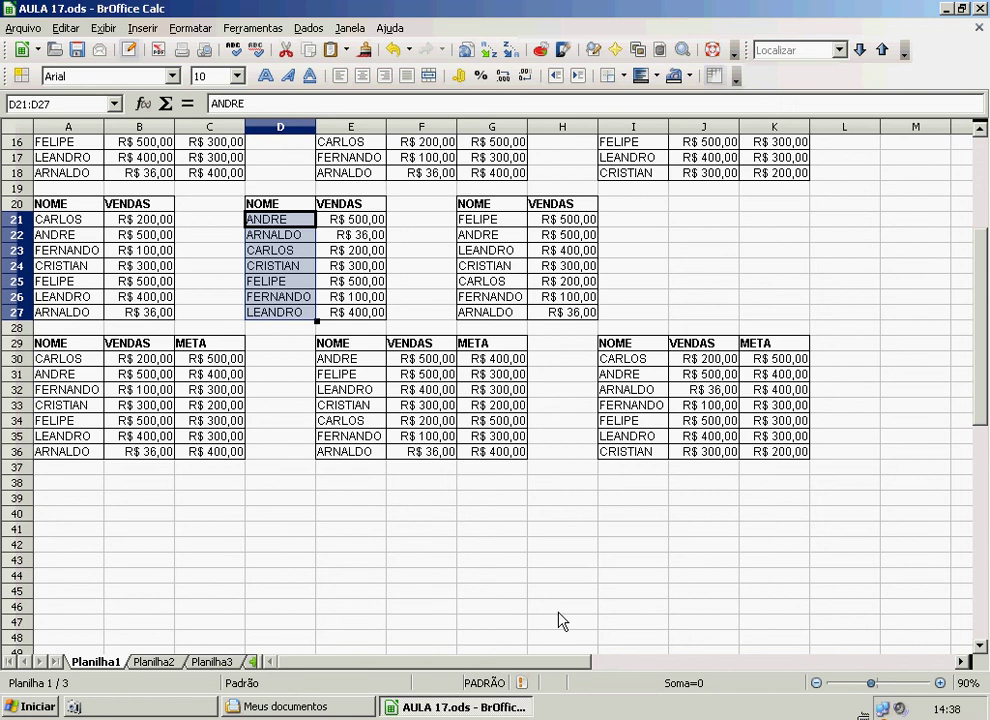
click(512, 578)
scroll(830, 550, up, 5)
scroll(820, 420, down, 7)
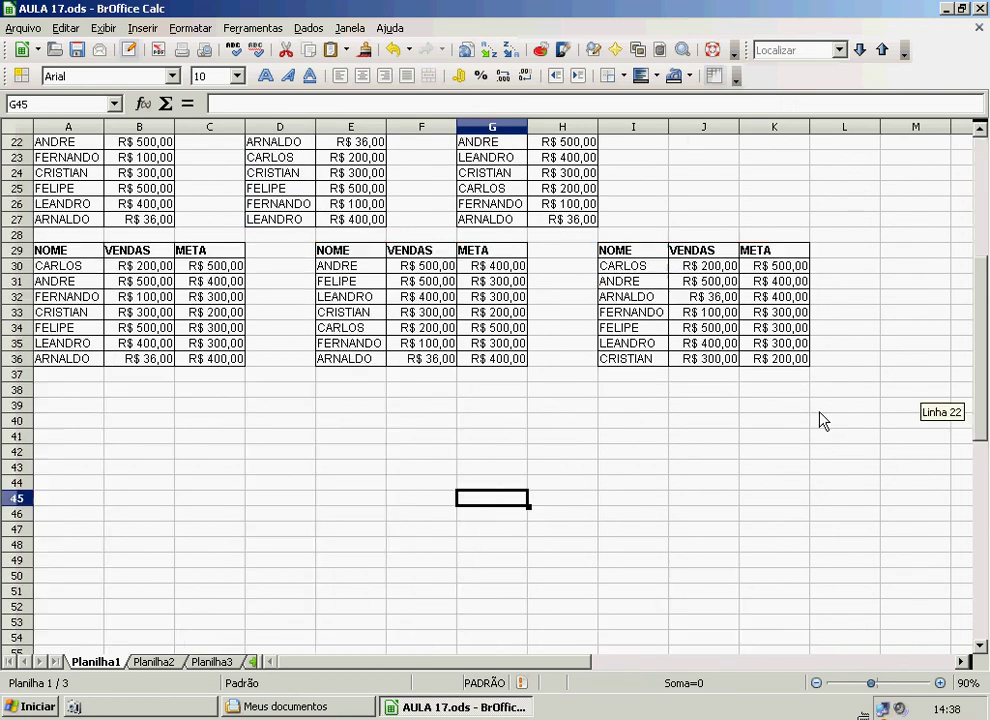
scroll(818, 440, up, 7)
scroll(815, 470, down, 9)
scroll(810, 490, up, 9)
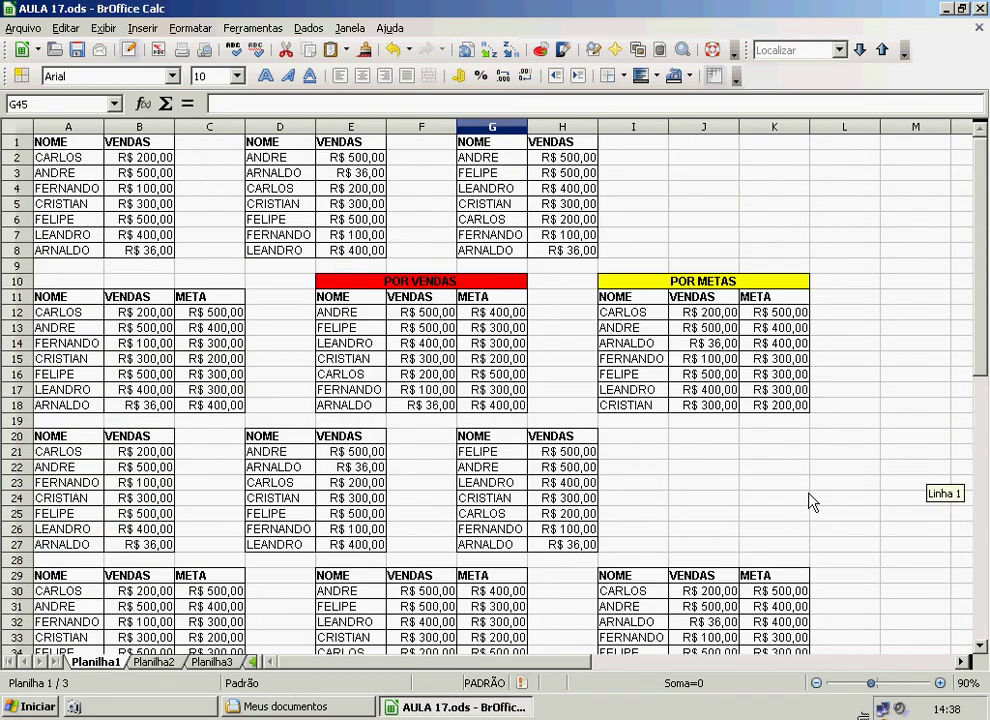
scroll(515, 240, down, 2)
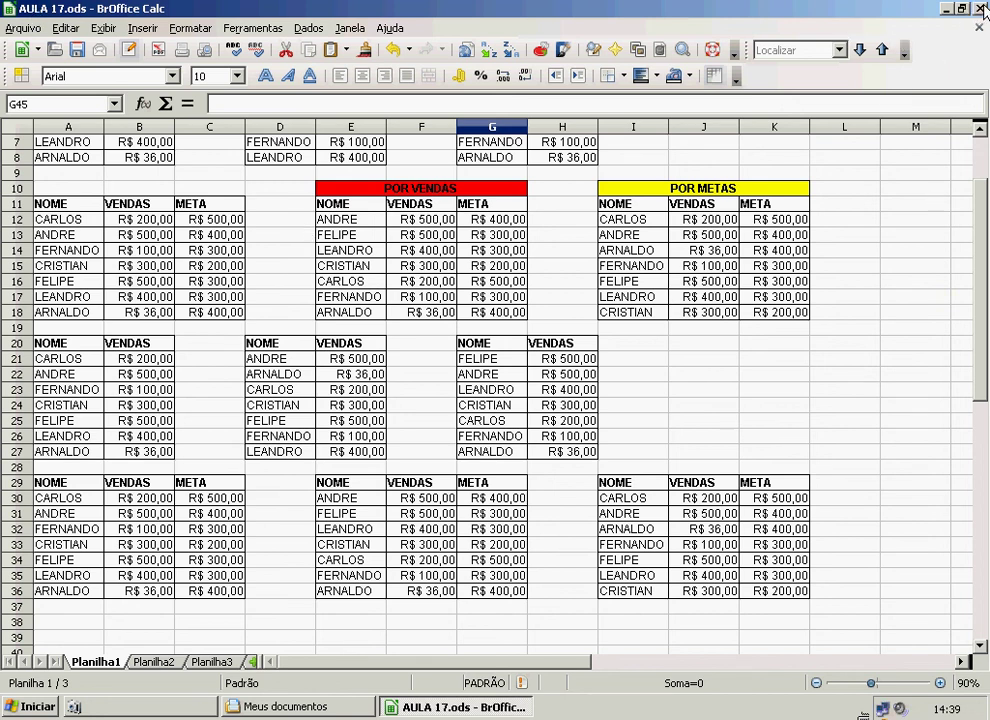
click(152, 708)
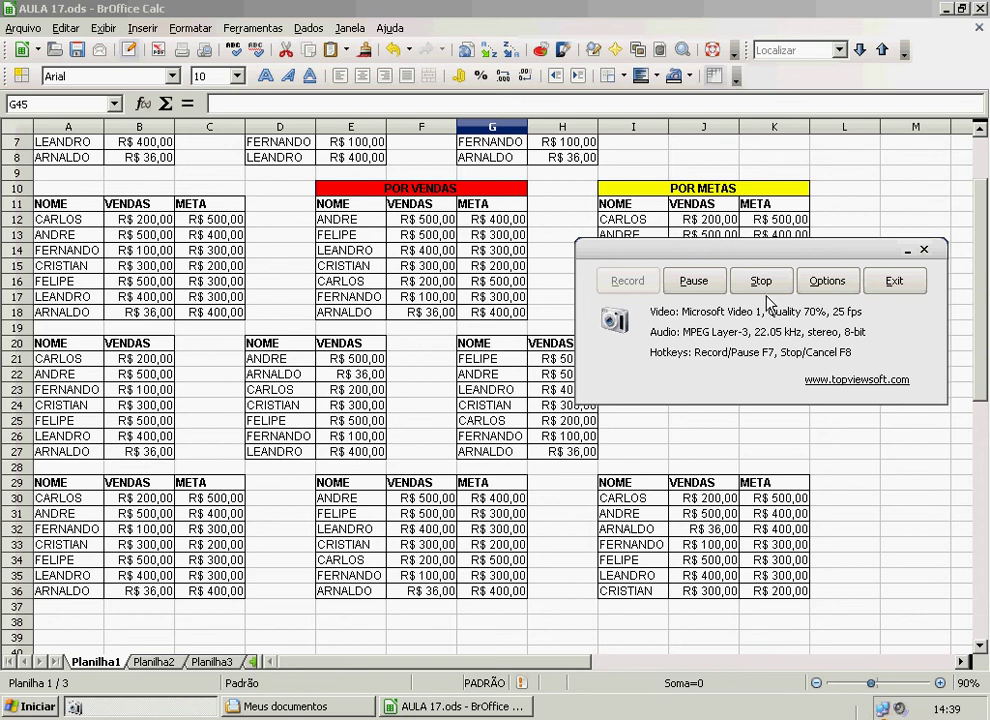